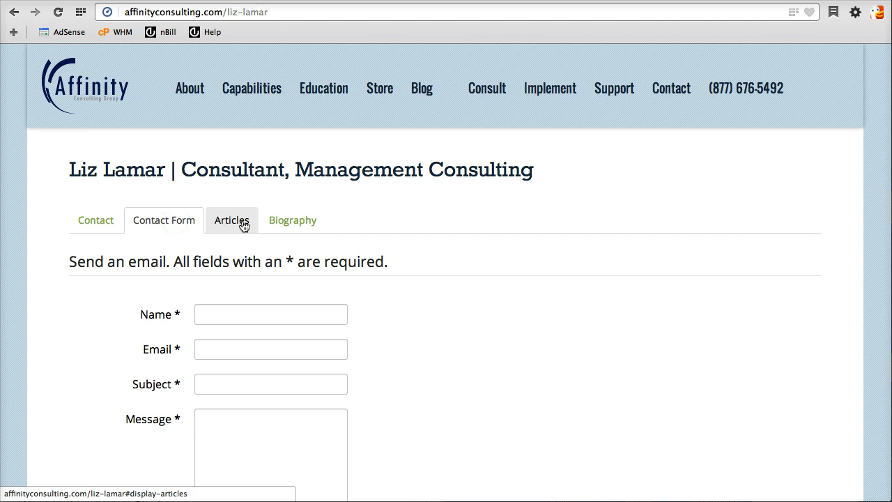
# Review the consultant's Articles, Biography and Contact tabs on the live contact page.
pyautogui.click(237, 221)
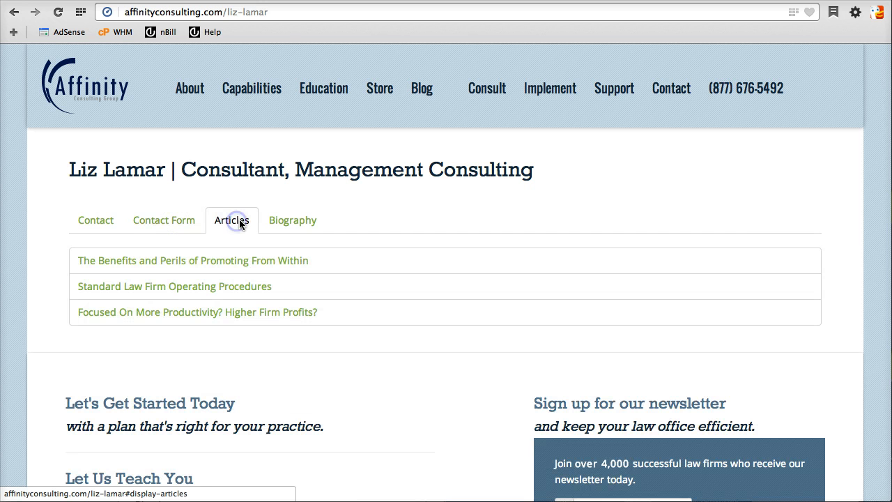
pyautogui.click(294, 222)
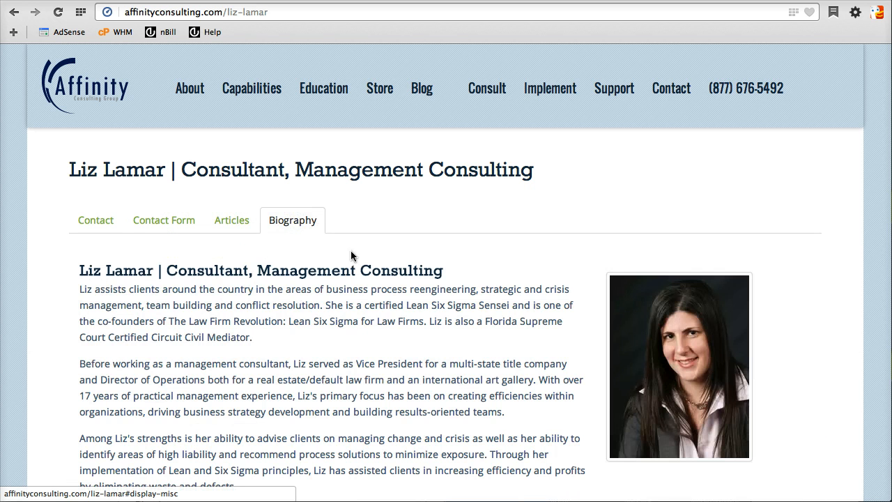
pyautogui.click(87, 222)
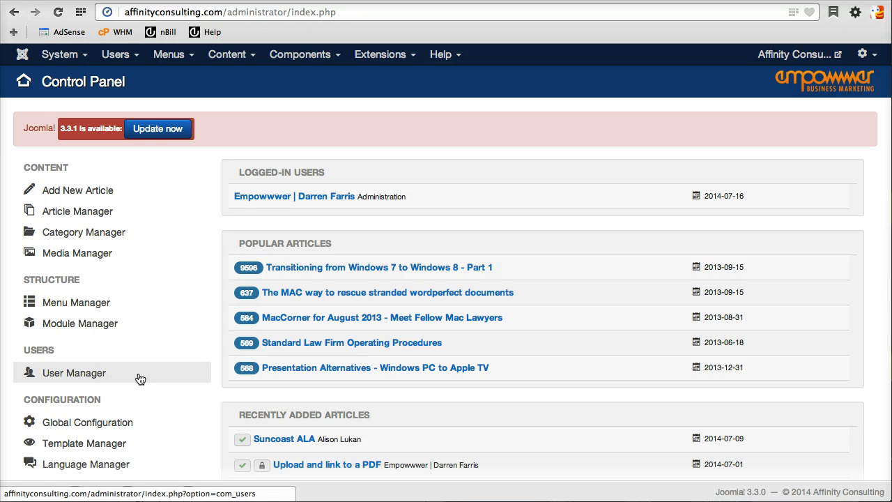
# Start a new user in the User Manager and enter the person's full name.
pyautogui.click(117, 54)
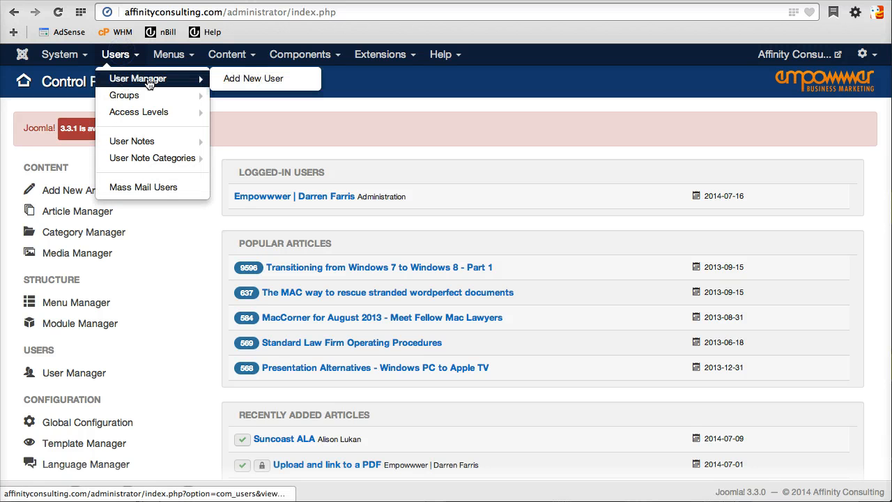
pyautogui.click(150, 79)
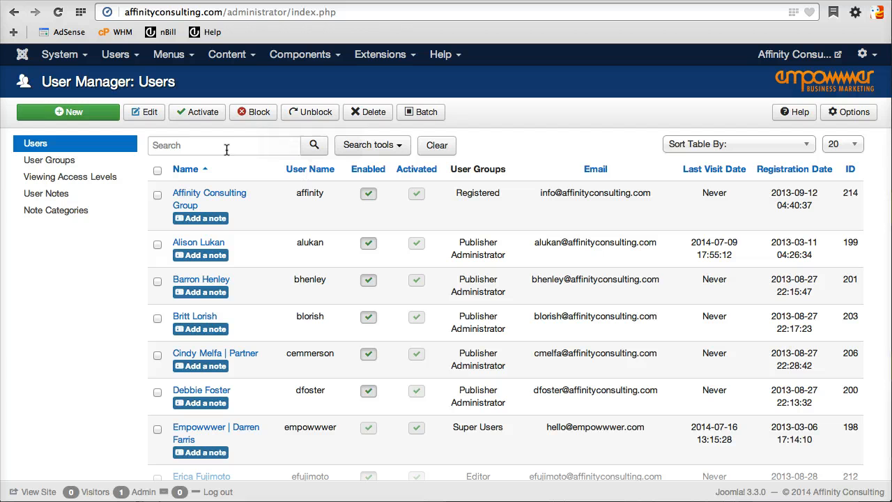
pyautogui.click(78, 113)
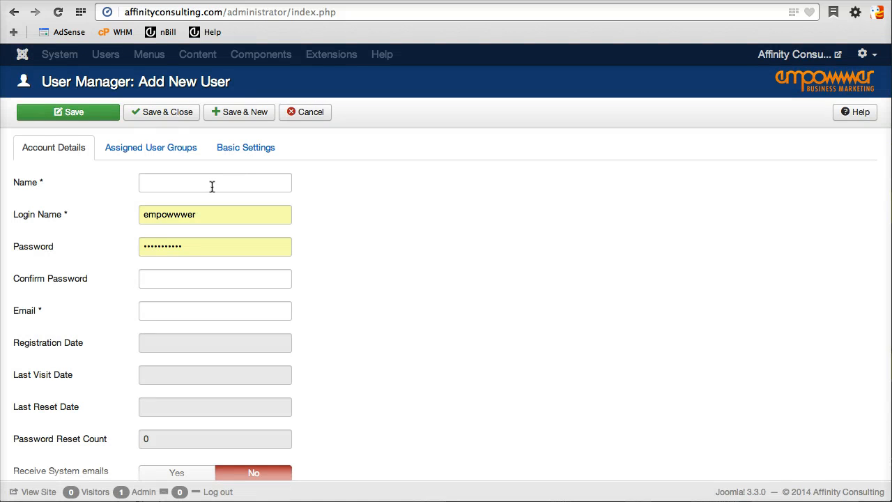
pyautogui.click(212, 186)
pyautogui.write('Darren ')
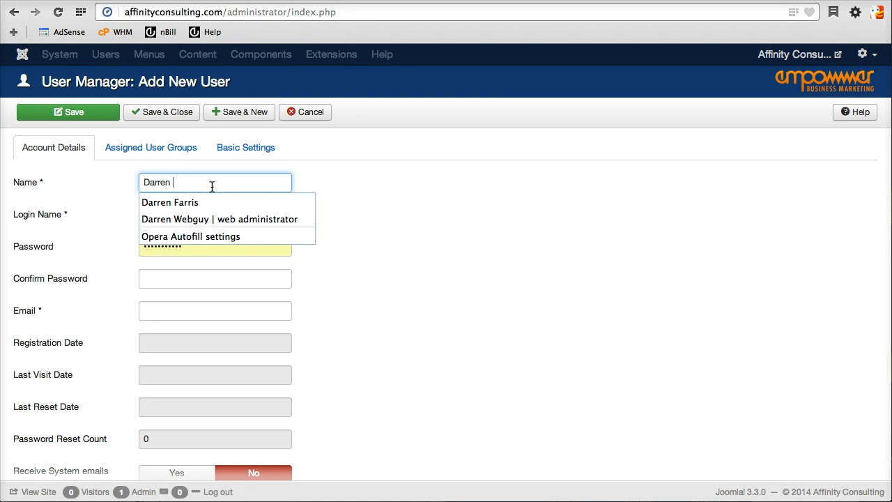
pyautogui.write('Wegu')
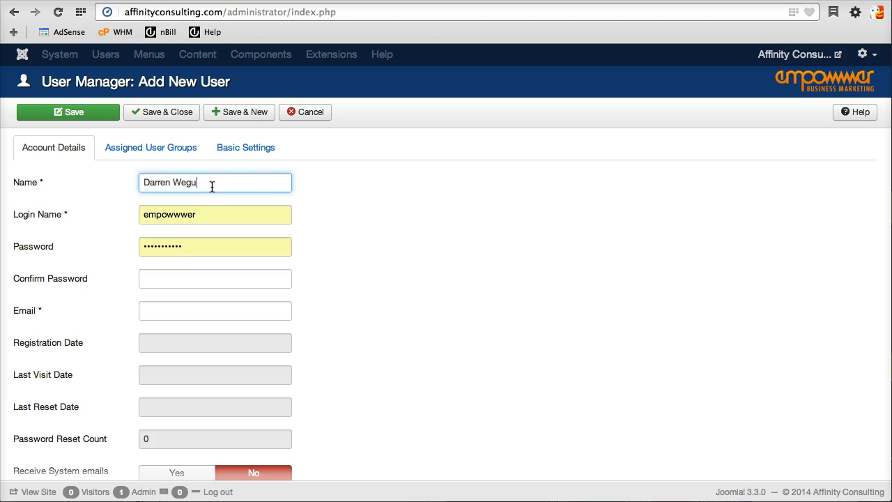
pyautogui.write('y')
pyautogui.press('BackSpace')
pyautogui.press('BackSpace')
pyautogui.press('BackSpace')
pyautogui.press('BackSpace')
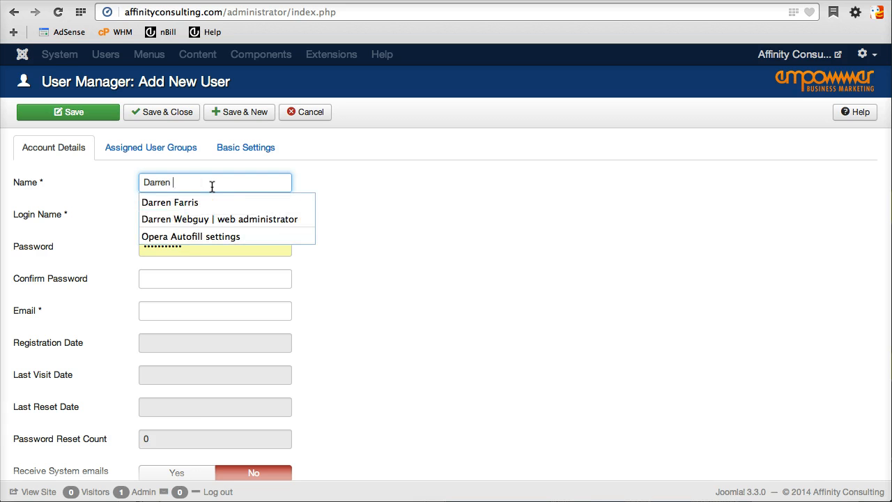
pyautogui.write('Webguy')
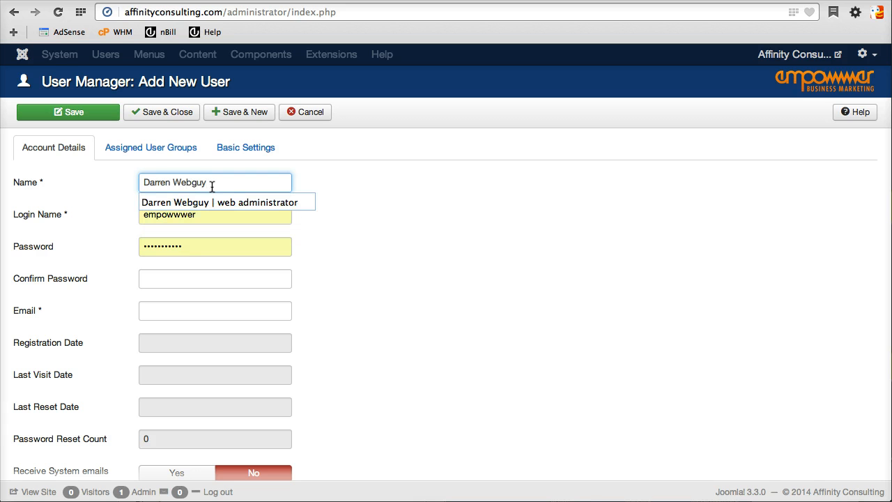
# Fill in the login name, the password and the user's e-mail address.
pyautogui.press('Tab')
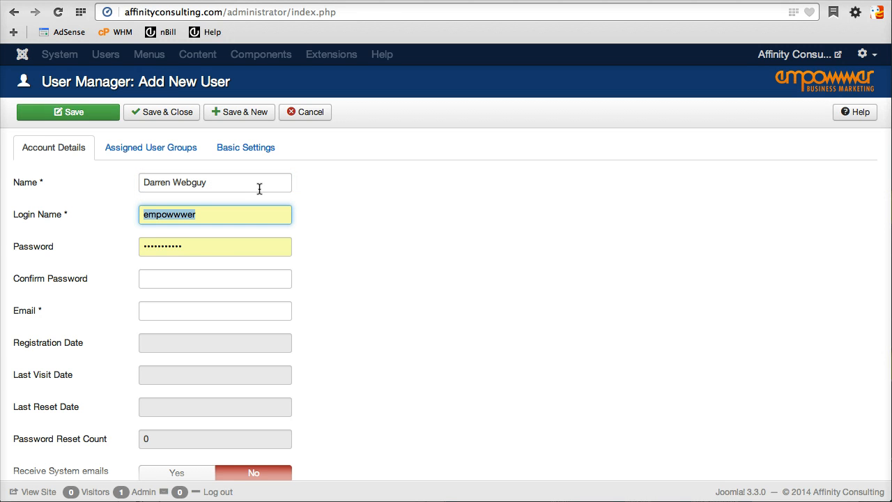
pyautogui.write('webguy')
pyautogui.press('Tab')
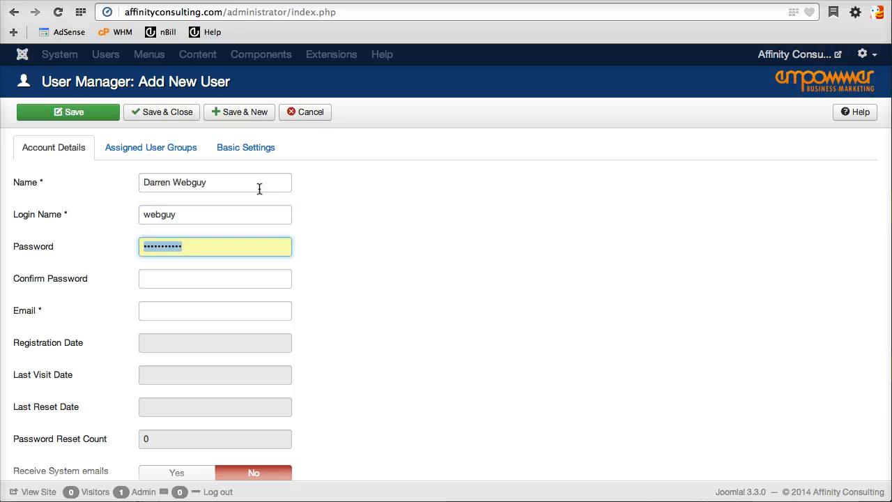
pyautogui.write('••')
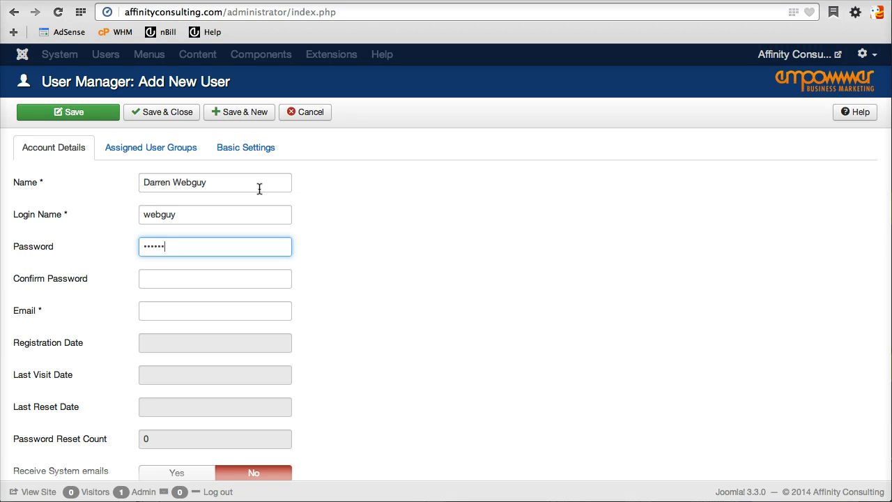
pyautogui.press('Tab')
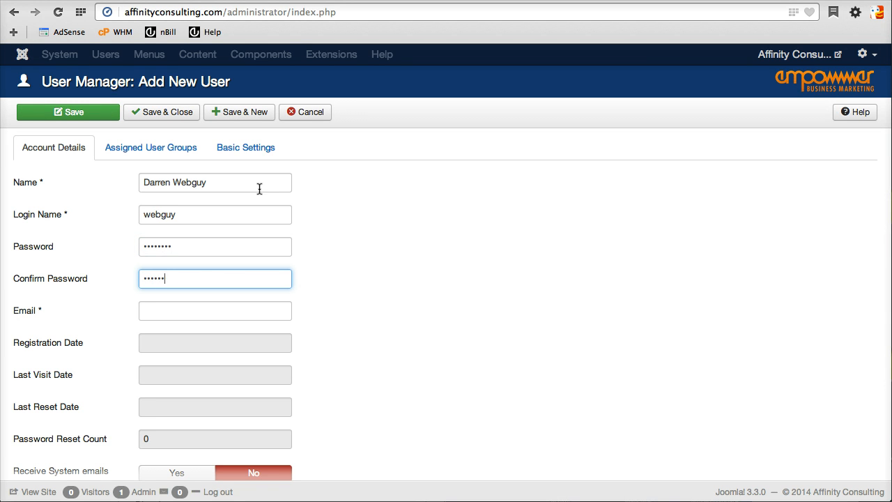
pyautogui.press('Tab')
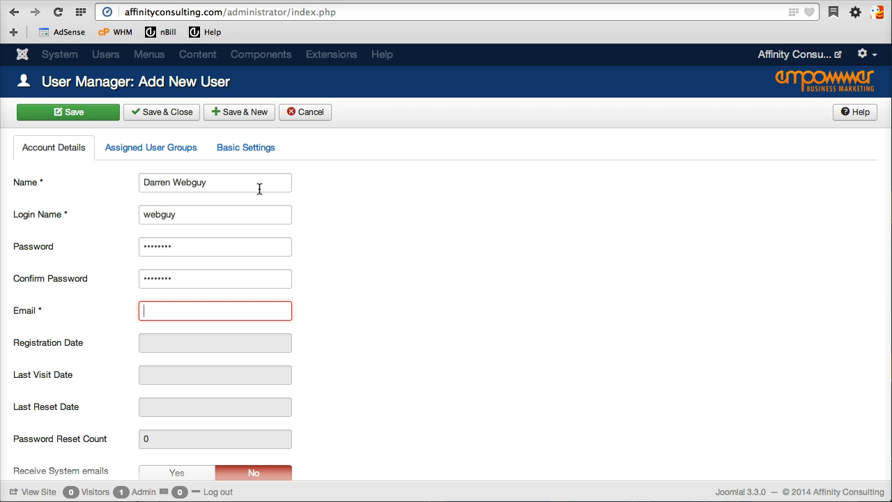
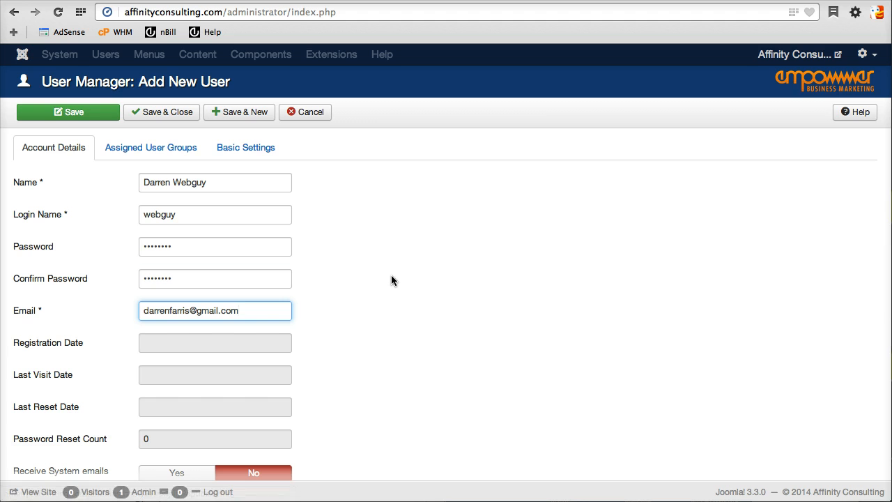
# Save and close the new user, then go to Components > Contacts > Contacts.
pyautogui.click(168, 115)
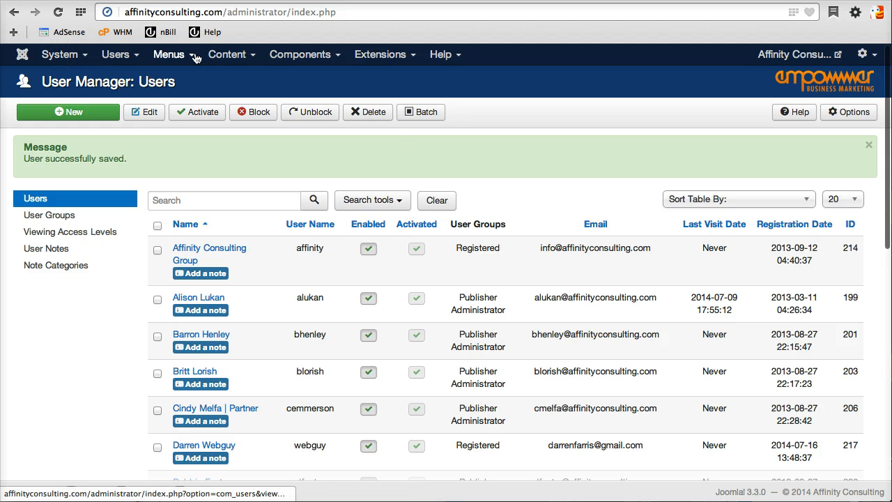
pyautogui.click(307, 56)
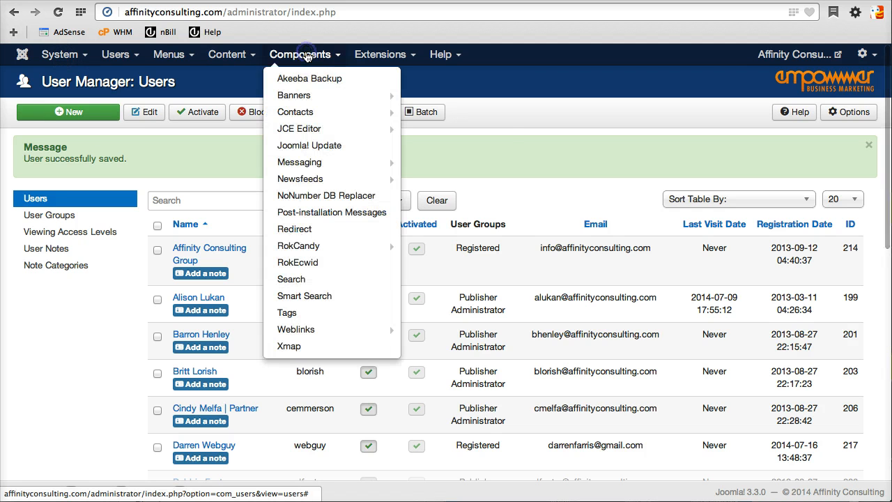
pyautogui.moveTo(310, 120)
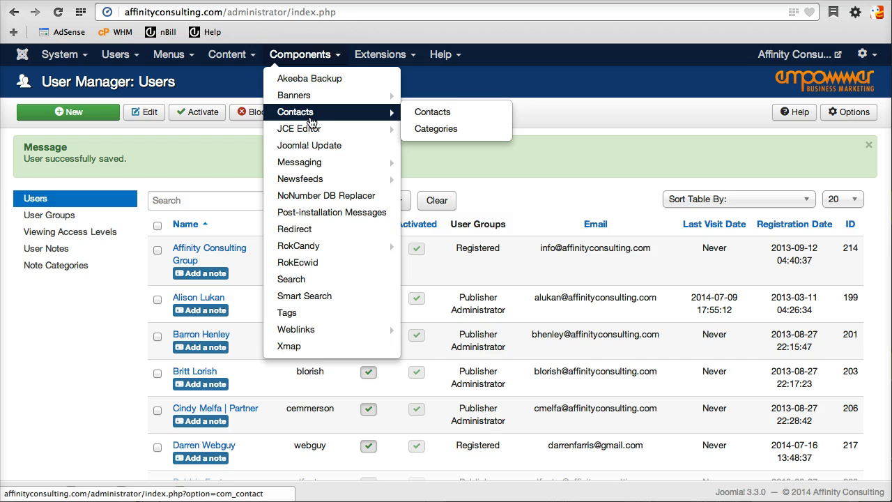
pyautogui.click(449, 113)
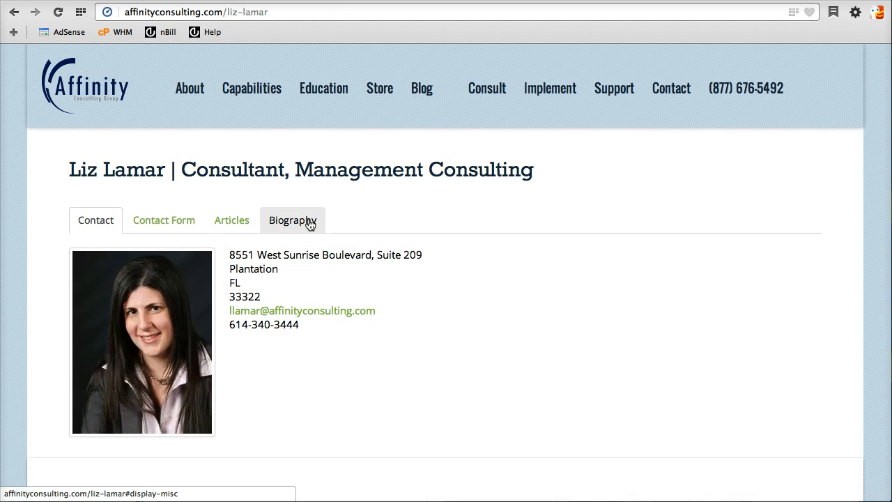
# Browse the live contact page's Biography, Articles, e-mail form and Contact tabs.
pyautogui.click(304, 222)
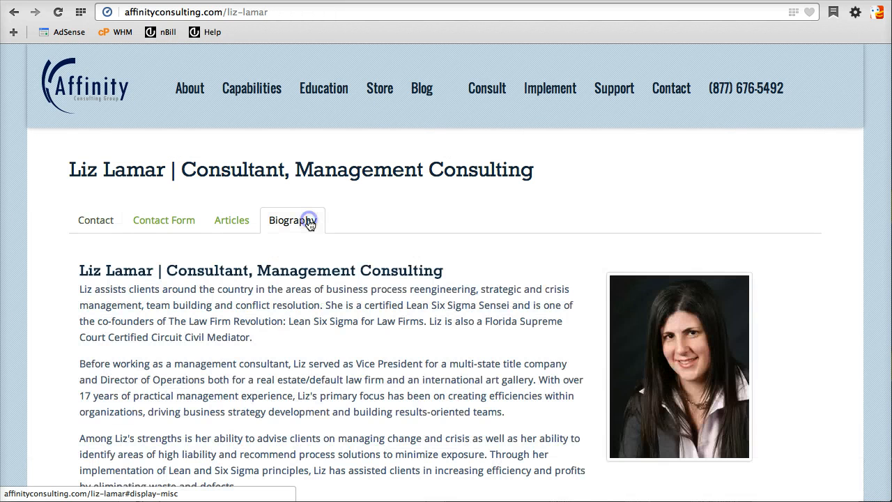
pyautogui.click(236, 227)
pyautogui.click(150, 221)
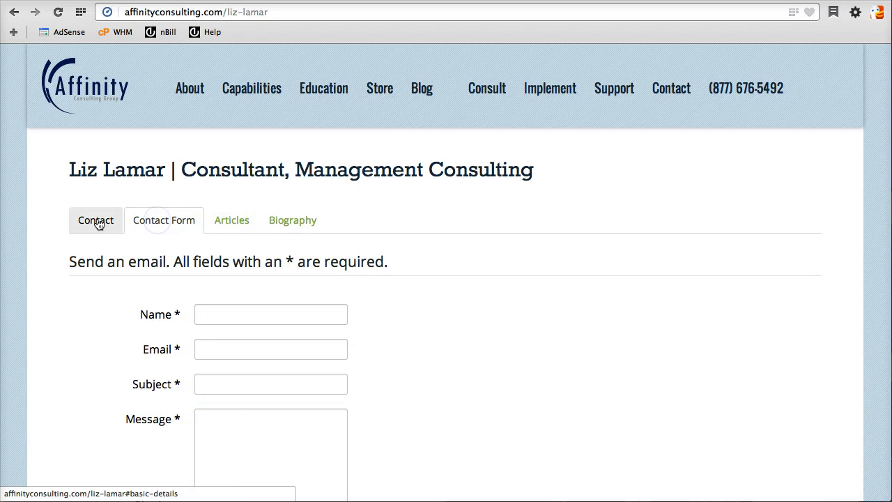
pyautogui.click(96, 220)
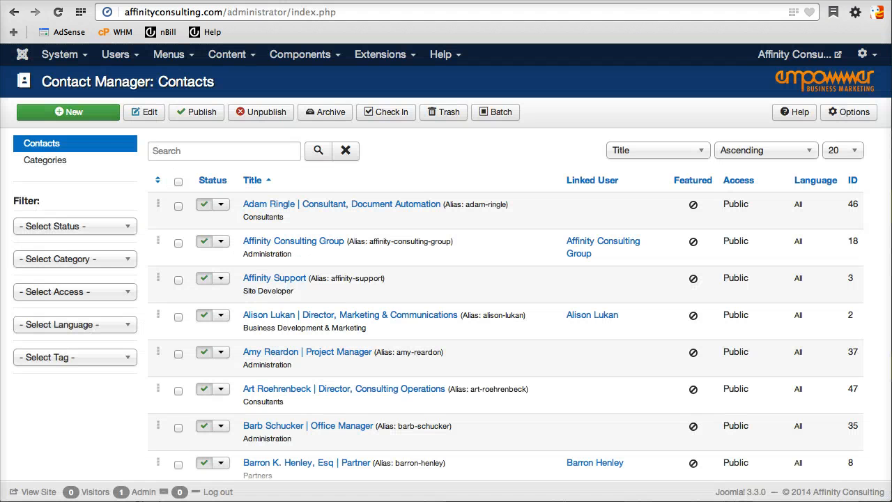
# Search the admin contacts list by the consultant's first name.
pyautogui.click(250, 154)
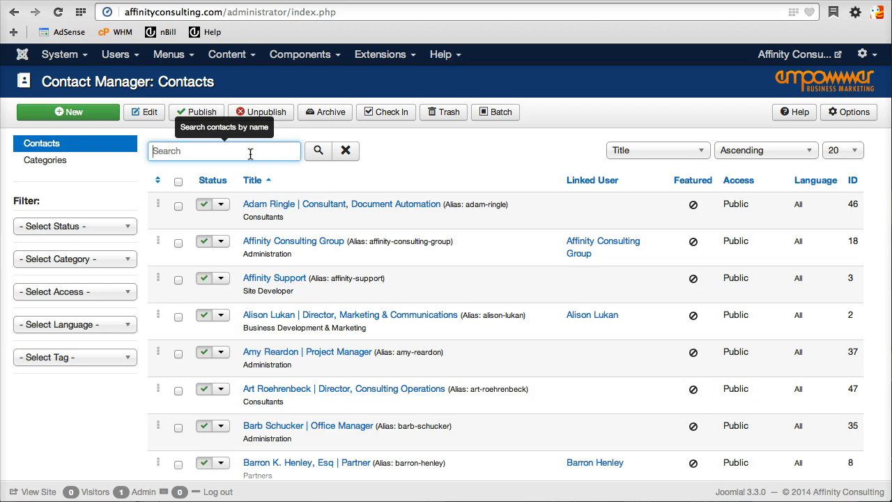
pyautogui.write('li')
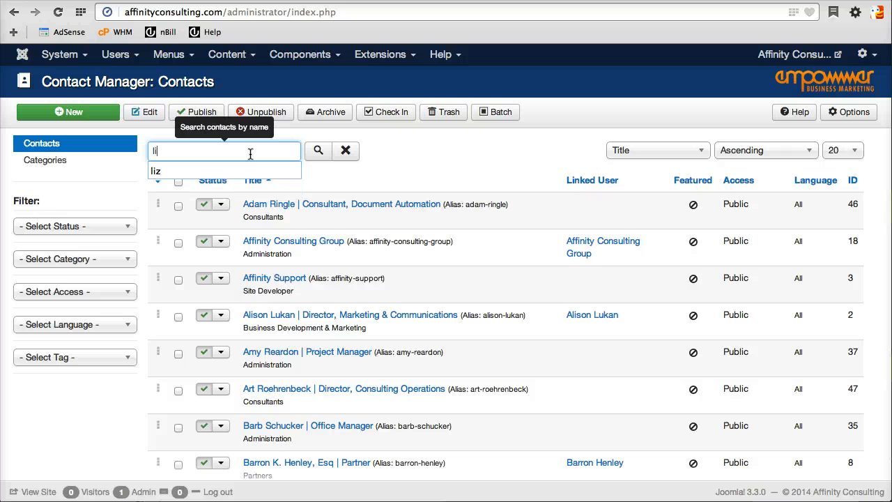
pyautogui.write('z')
pyautogui.press('Return')
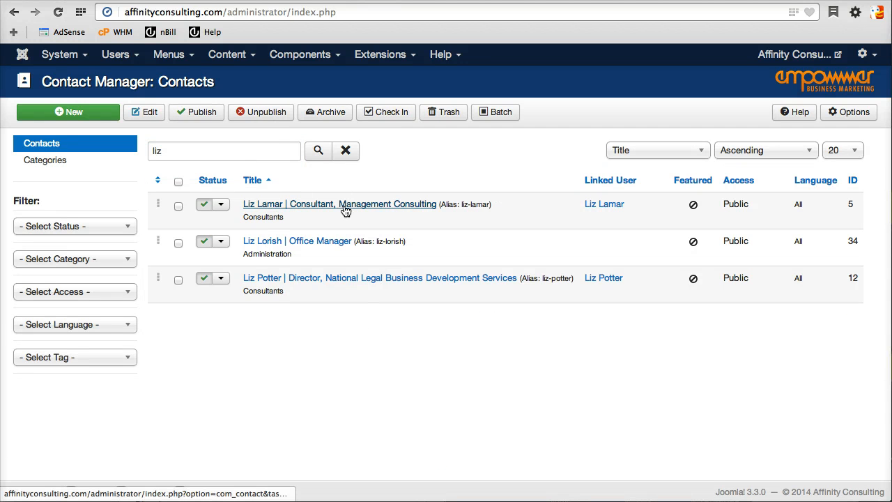
# Open the consultant's contact and replace its name with the new user's name.
pyautogui.click(344, 206)
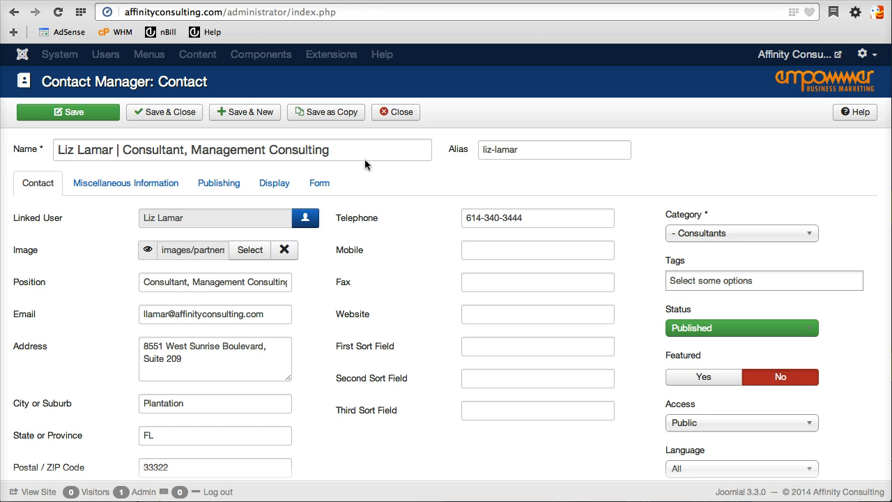
pyautogui.moveTo(333, 150); pyautogui.dragTo(31, 138)
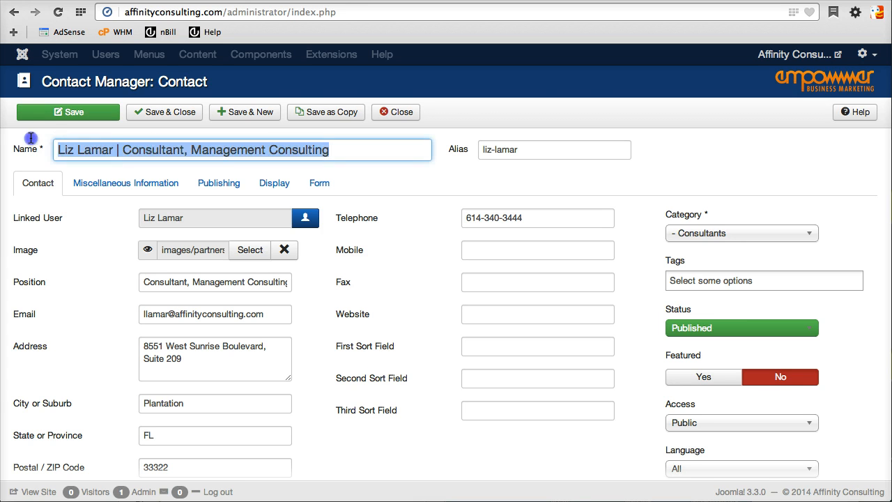
pyautogui.tripleClick(539, 149)
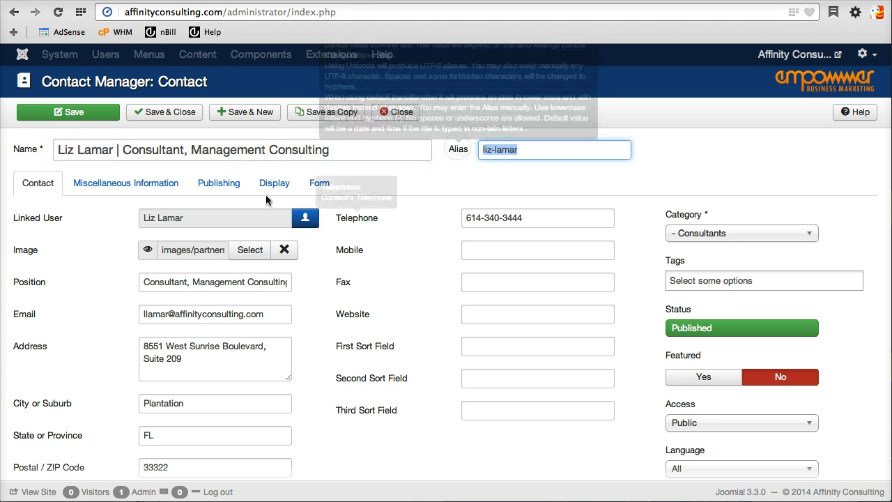
pyautogui.tripleClick(342, 149)
pyautogui.write('Da')
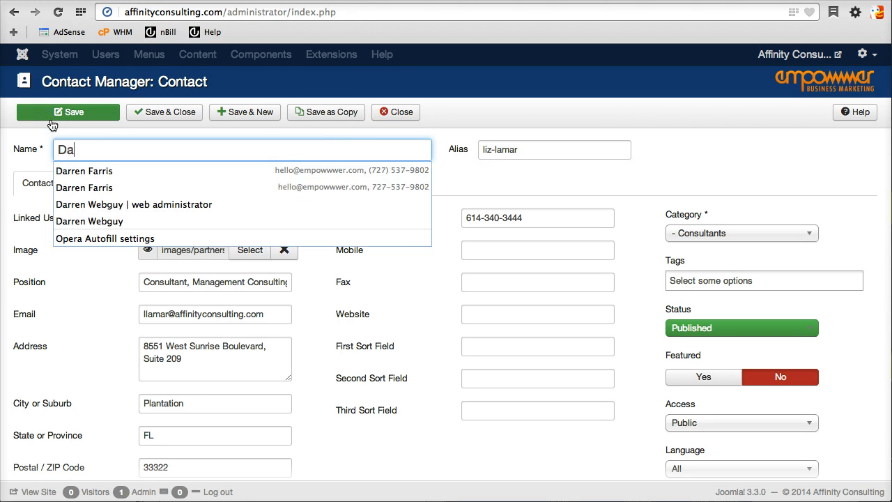
pyautogui.write('rren Webguy')
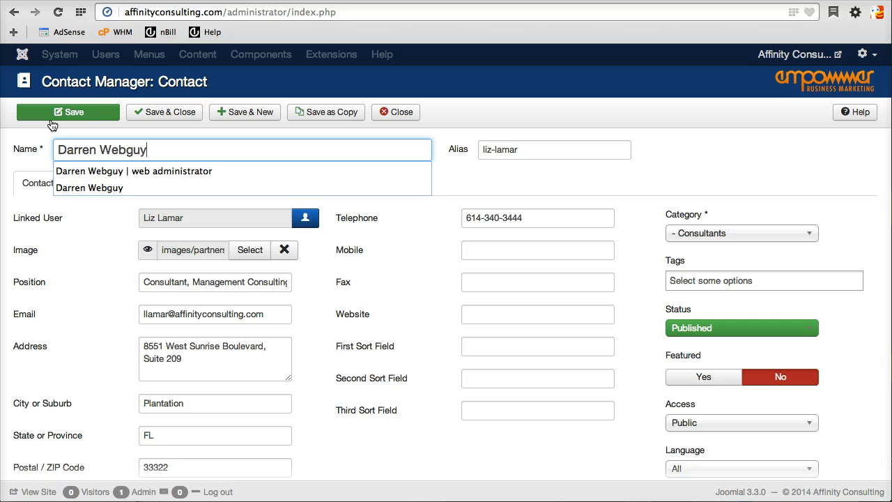
pyautogui.press('Tab')
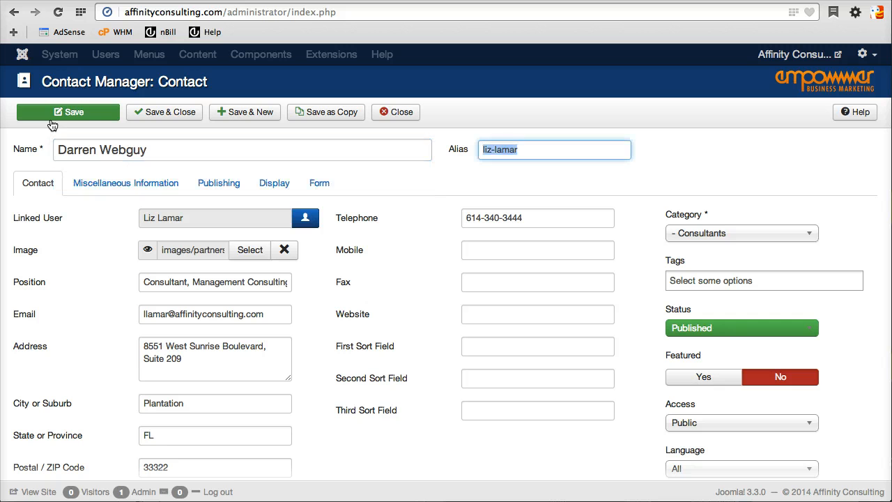
# Append '| Webguy' to the name, clear the alias, and save as a copy.
pyautogui.click(295, 147)
pyautogui.write('| ')
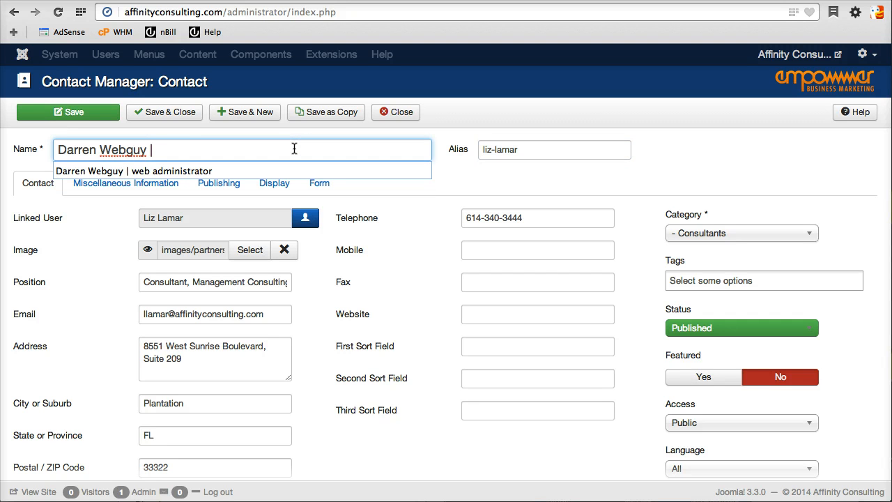
pyautogui.write('Webguy')
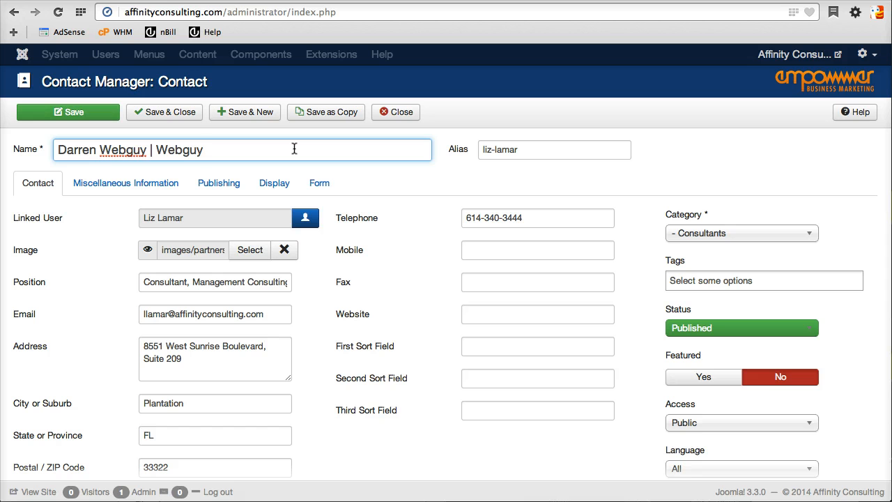
pyautogui.press('Tab')
pyautogui.press('BackSpace')
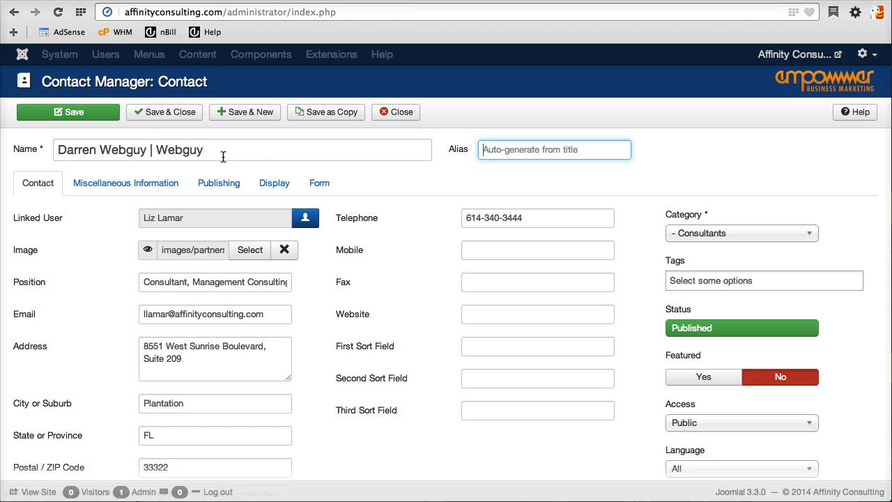
pyautogui.click(333, 115)
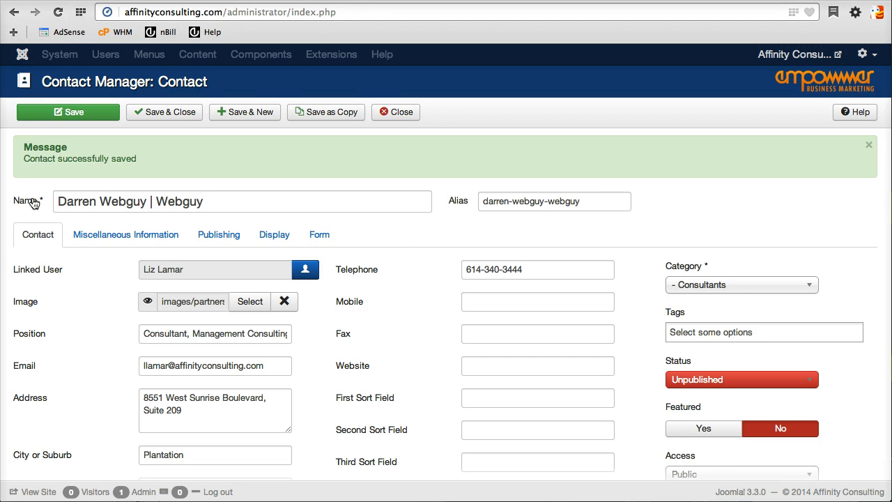
# Compare the copy's name and alias against the live page's title and URL alias.
pyautogui.moveTo(56, 201); pyautogui.dragTo(207, 201)
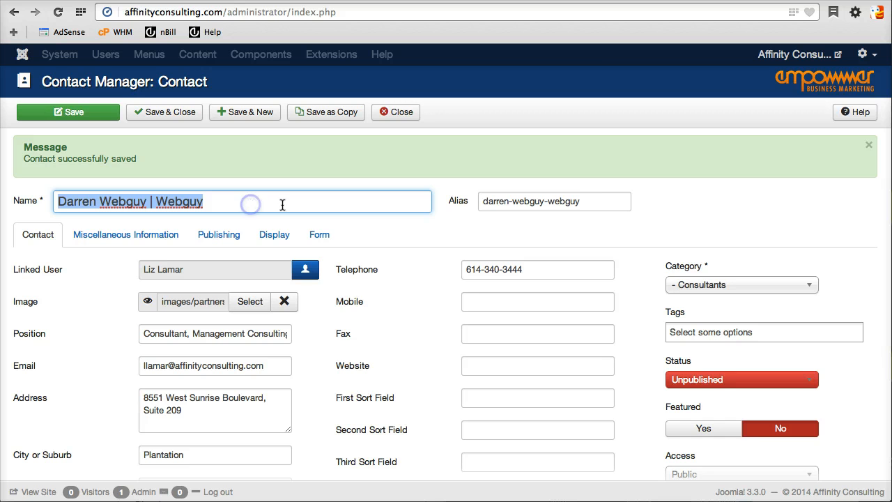
pyautogui.moveTo(602, 201); pyautogui.dragTo(549, 202)
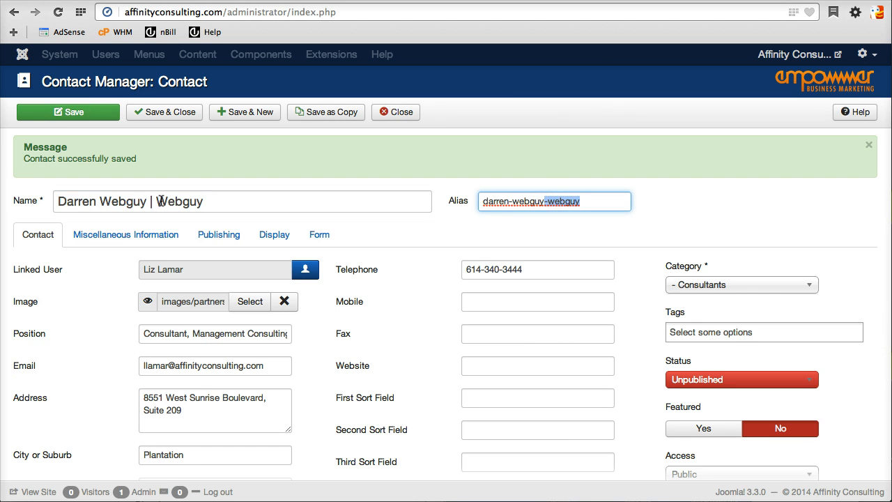
pyautogui.moveTo(158, 201); pyautogui.dragTo(213, 201)
pyautogui.click(213, 201)
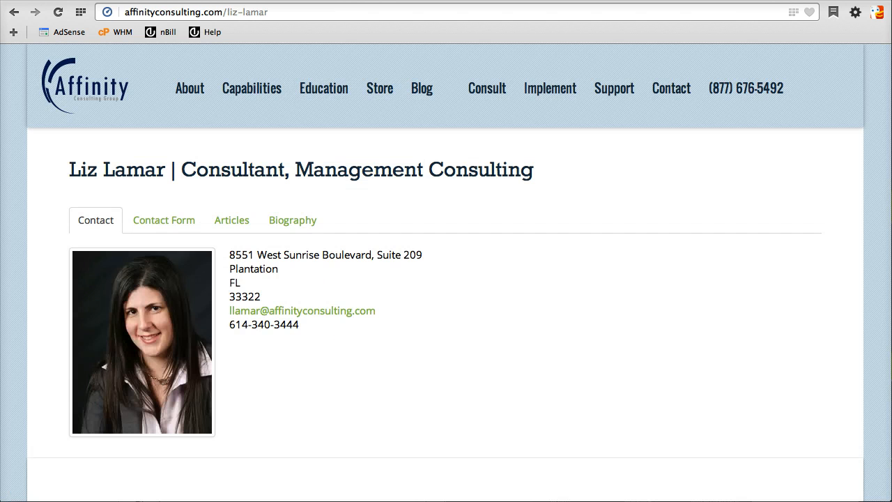
pyautogui.moveTo(102, 171); pyautogui.dragTo(507, 172)
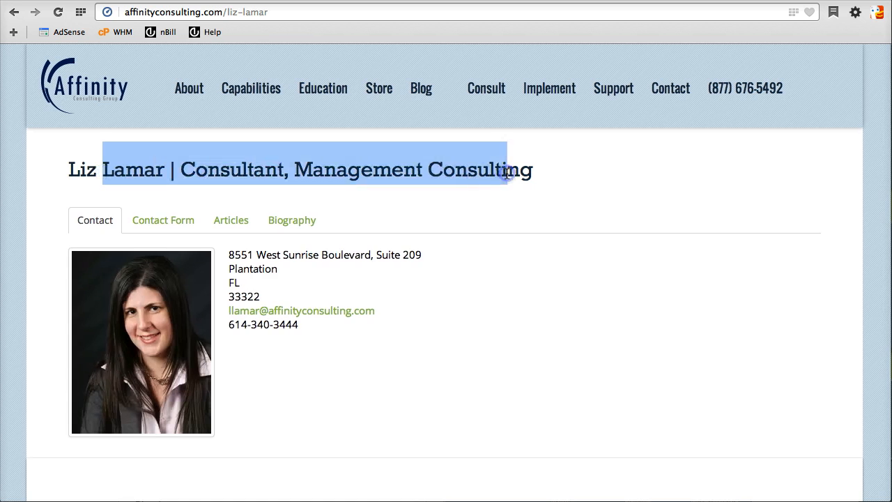
pyautogui.click(231, 14)
pyautogui.moveTo(269, 12); pyautogui.dragTo(229, 12)
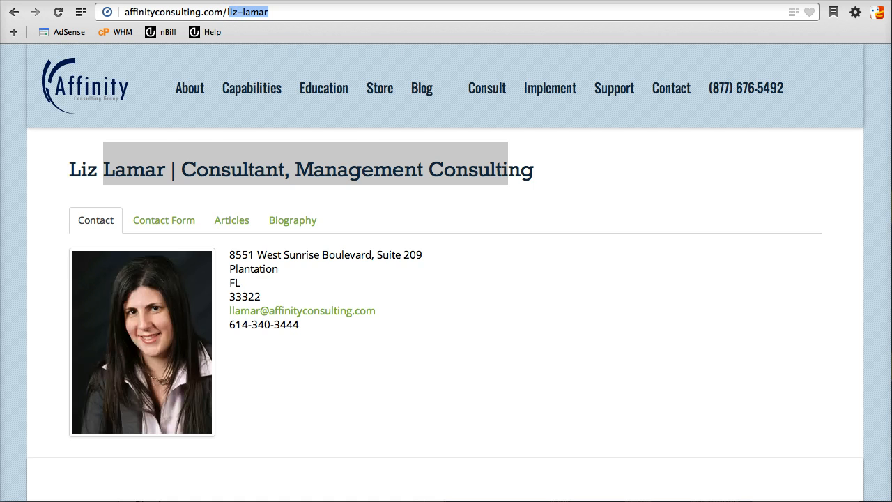
pyautogui.hotkey('ctrl', 'Tab')
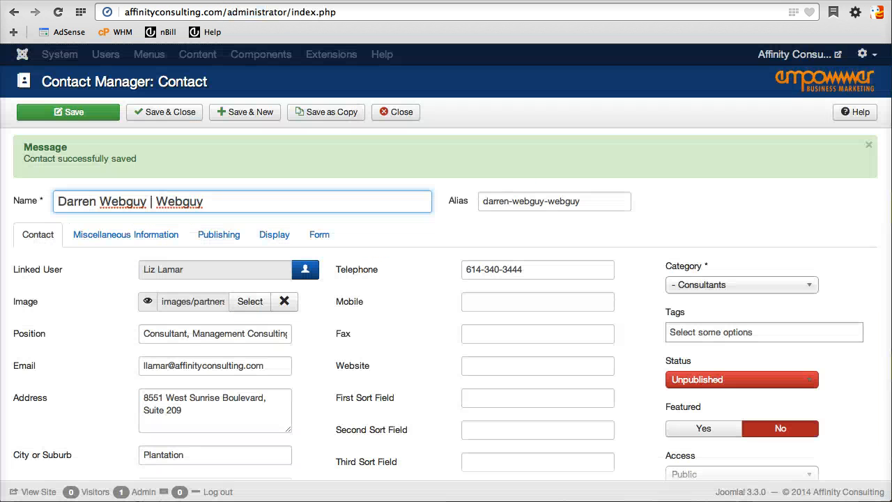
# Delete the trailing '-webguy' from the contact's alias.
pyautogui.click(590, 203)
pyautogui.press('BackSpace')
pyautogui.press('BackSpace')
pyautogui.press('BackSpace')
pyautogui.press('BackSpace')
pyautogui.press('BackSpace')
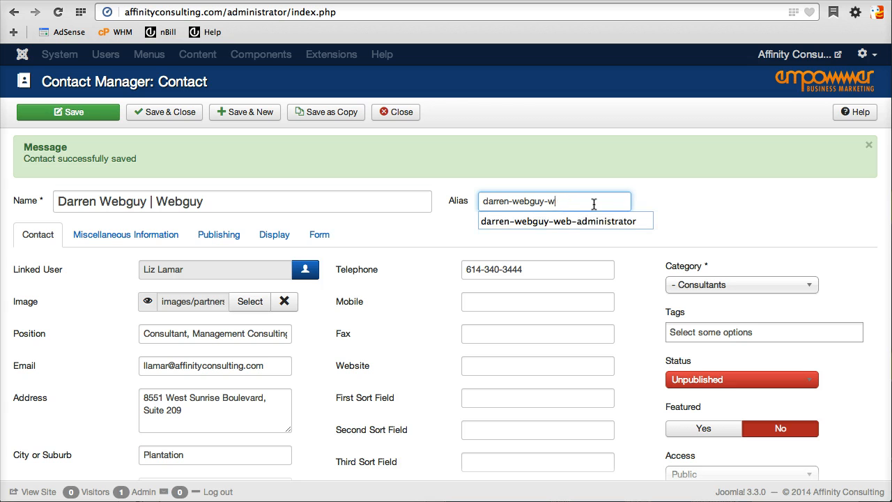
pyautogui.press('BackSpace')
pyautogui.press('BackSpace')
pyautogui.click(674, 192)
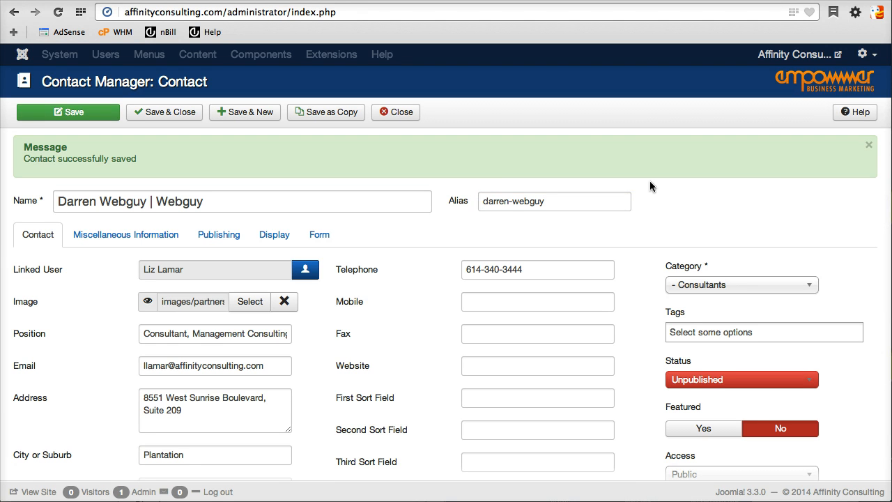
# Pick the new user's account in the Linked User selector for this contact.
pyautogui.click(304, 272)
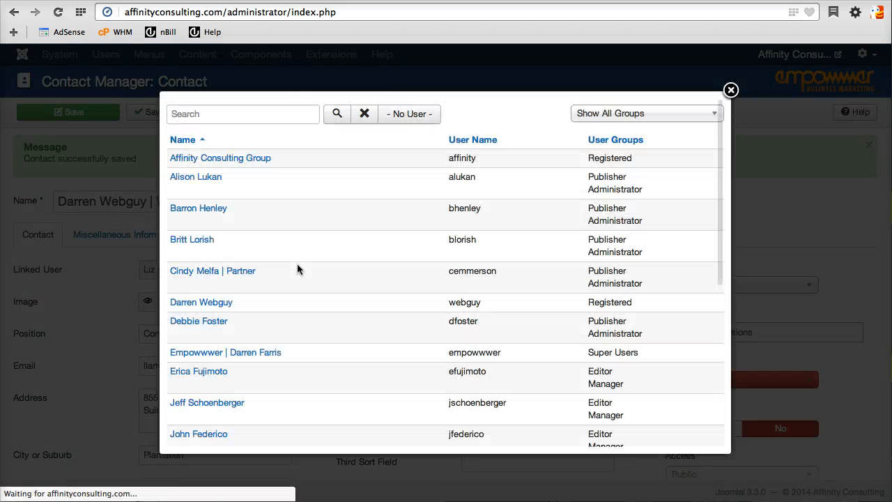
pyautogui.click(226, 114)
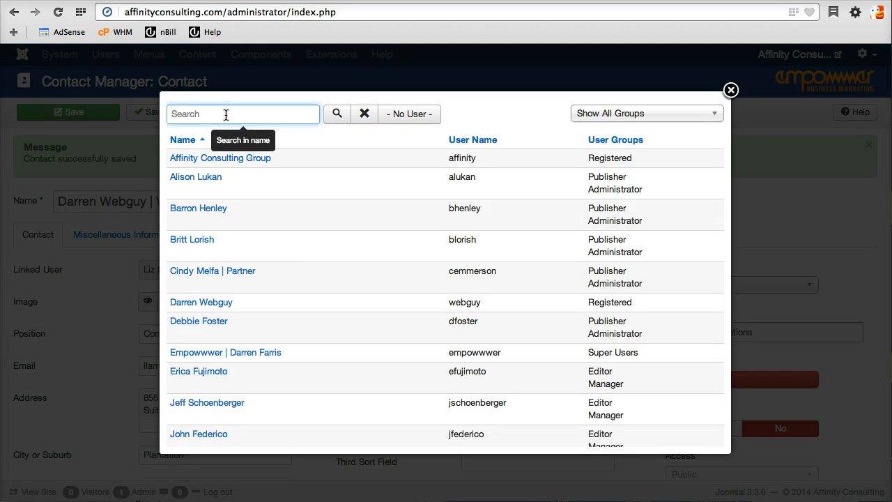
pyautogui.click(213, 302)
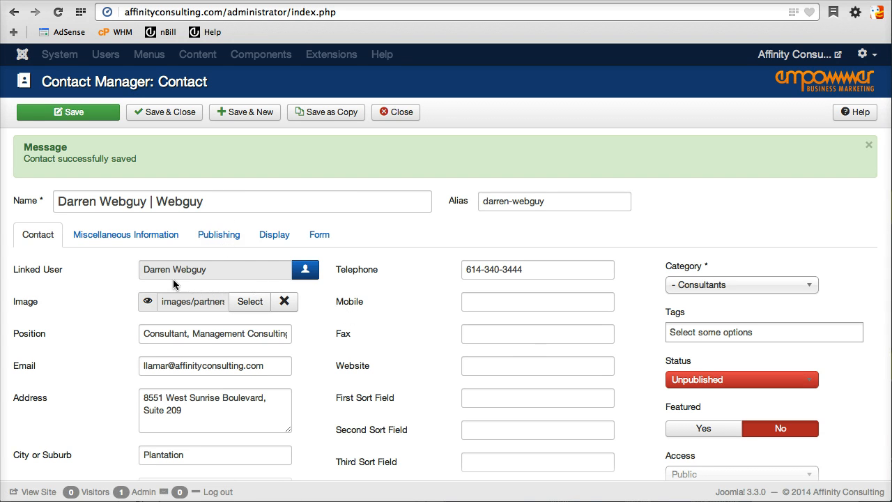
# Upload darren-test.jpg to the partners image folder.
pyautogui.click(249, 301)
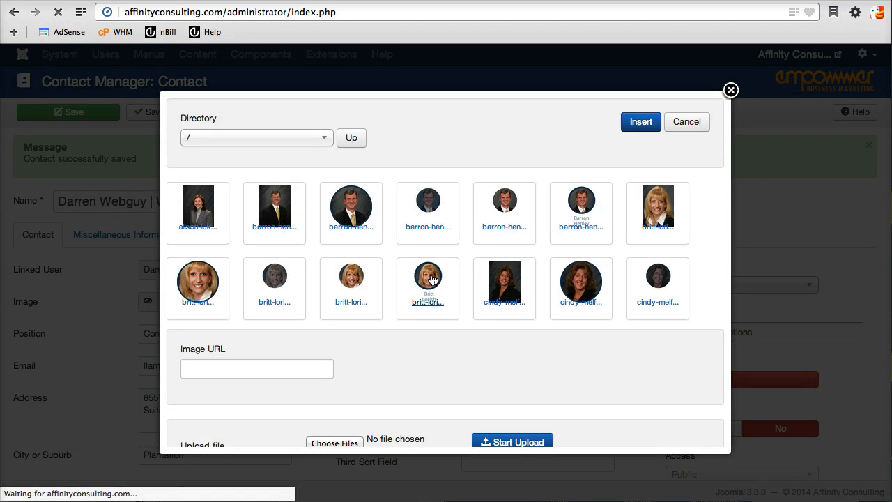
pyautogui.scroll(-10, 423, 279)
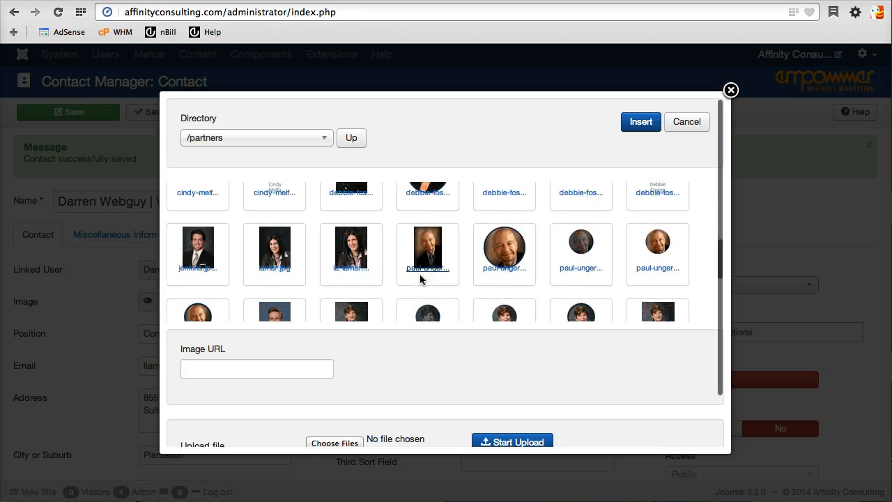
pyautogui.scroll(-5, 403, 284)
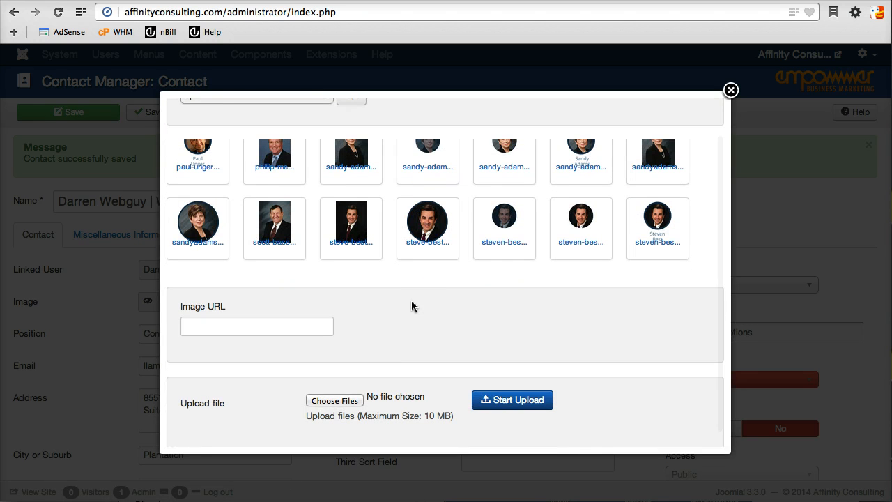
pyautogui.scroll(3, 412, 304)
pyautogui.scroll(-3, 413, 307)
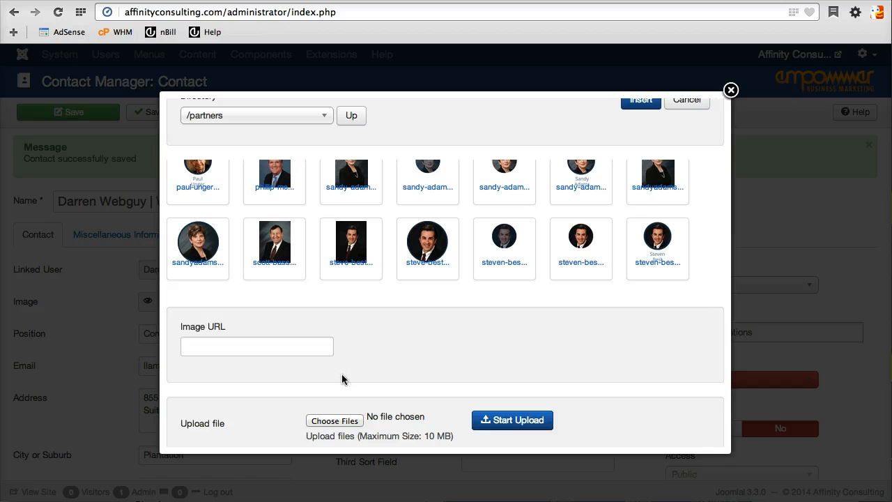
pyautogui.scroll(-1, 417, 370)
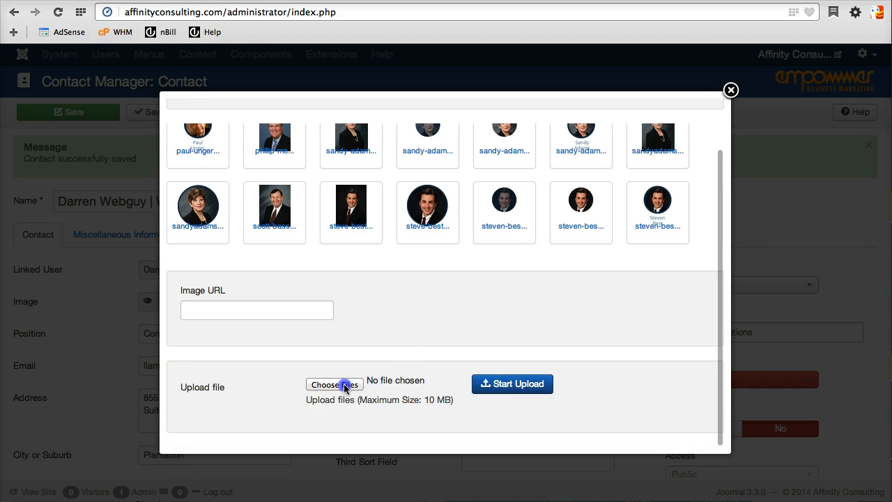
pyautogui.click(344, 385)
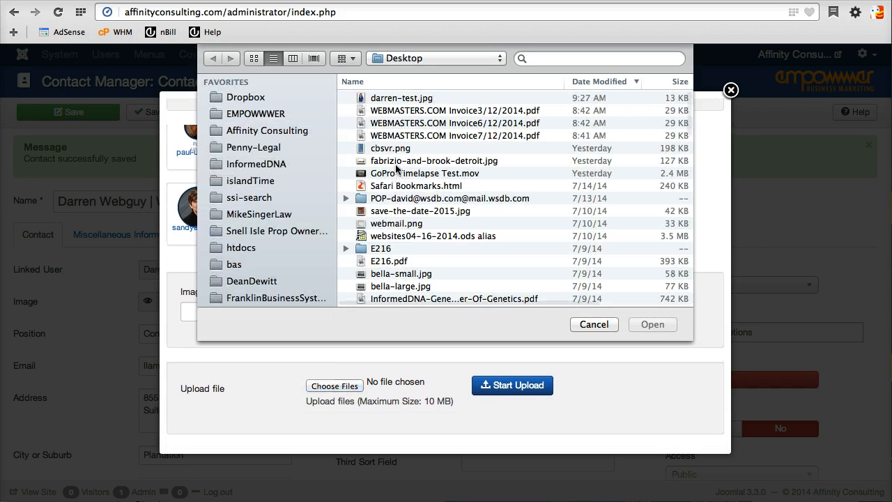
pyautogui.doubleClick(409, 99)
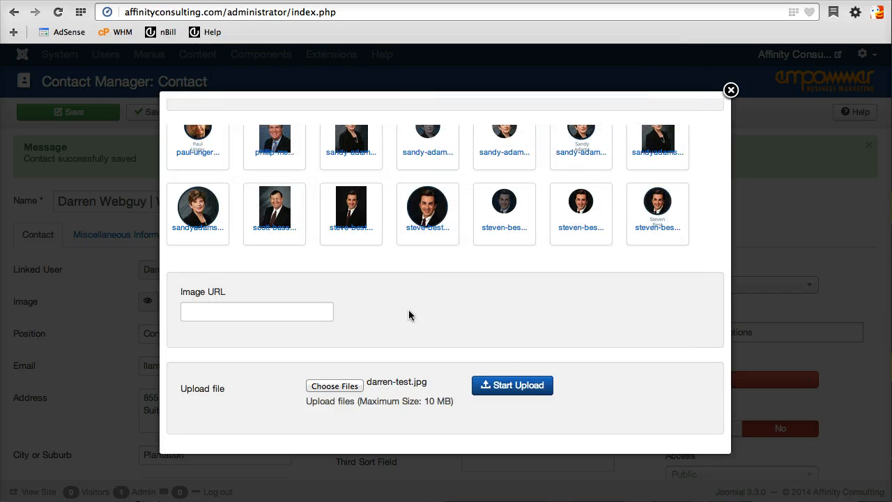
pyautogui.click(534, 387)
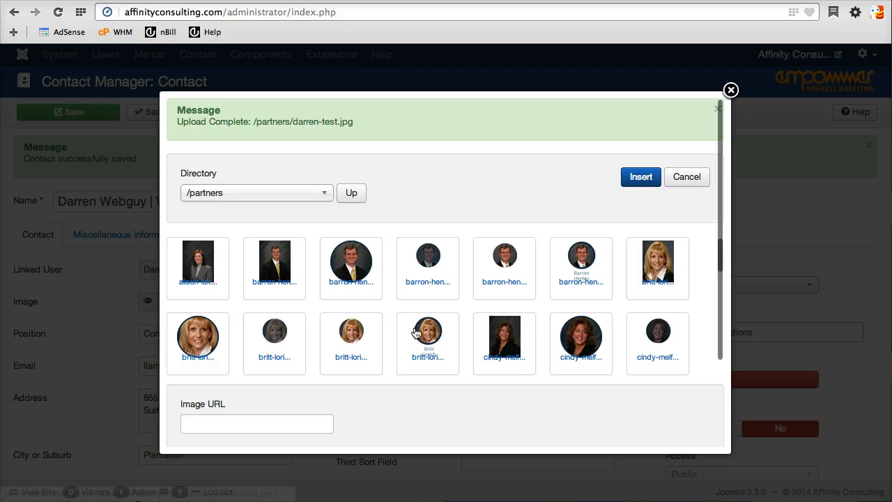
# Insert the uploaded darren-test.jpg as the contact's image.
pyautogui.scroll(-3, 430, 339)
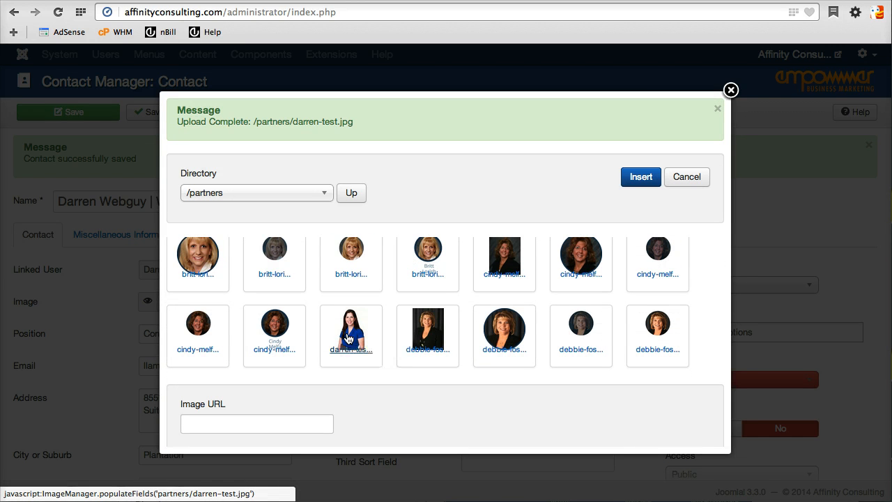
pyautogui.click(348, 338)
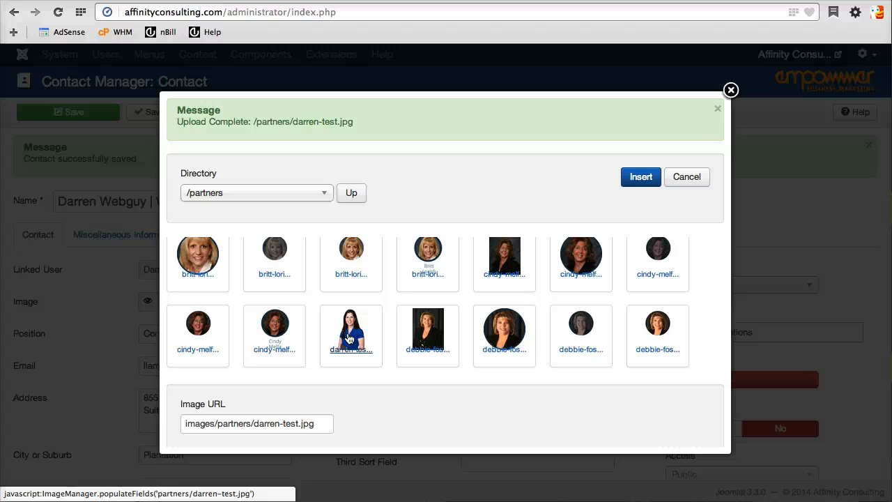
pyautogui.click(642, 177)
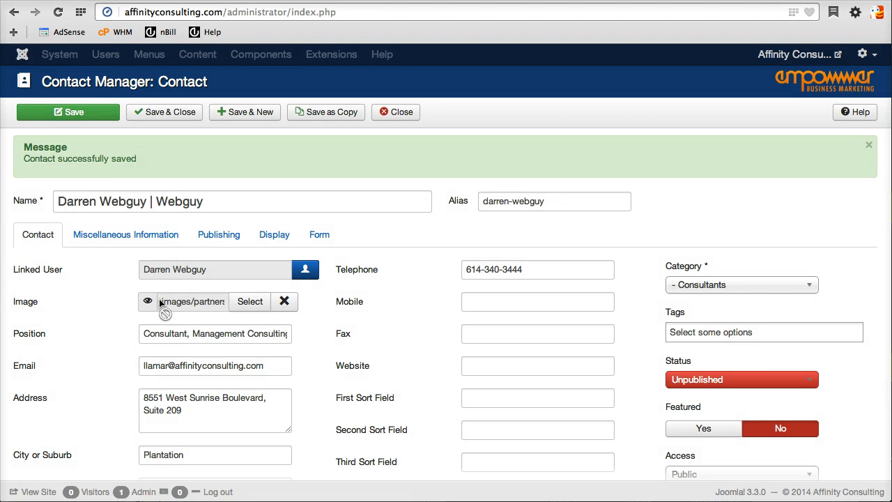
# Check that the image path ends with darren-test.jpg.
pyautogui.moveTo(167, 300); pyautogui.dragTo(249, 307)
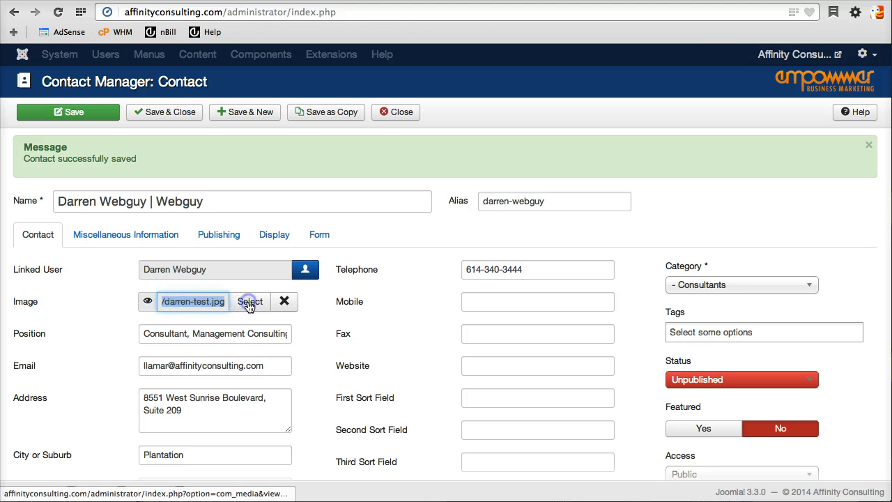
pyautogui.click(182, 300)
pyautogui.moveTo(170, 300); pyautogui.dragTo(147, 301)
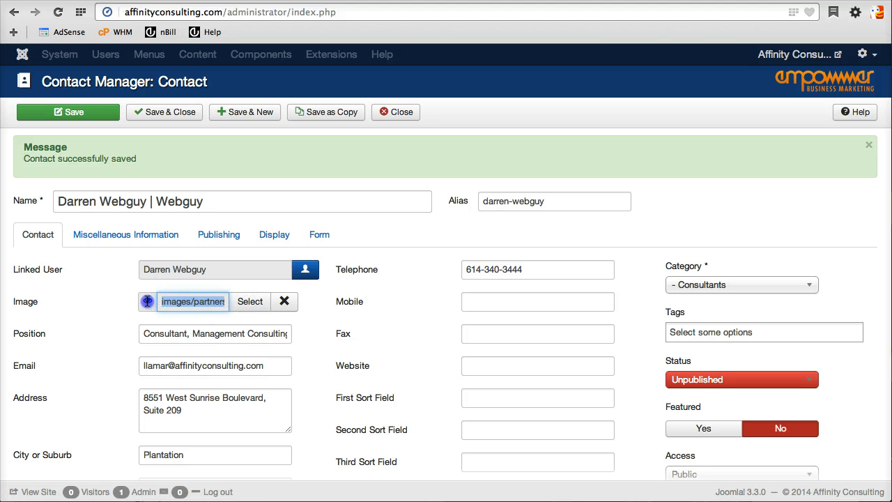
pyautogui.click(203, 302)
pyautogui.moveTo(221, 301); pyautogui.dragTo(225, 302)
# Set the position to 'Web Guy' and enter the new user's e-mail.
pyautogui.tripleClick(189, 336)
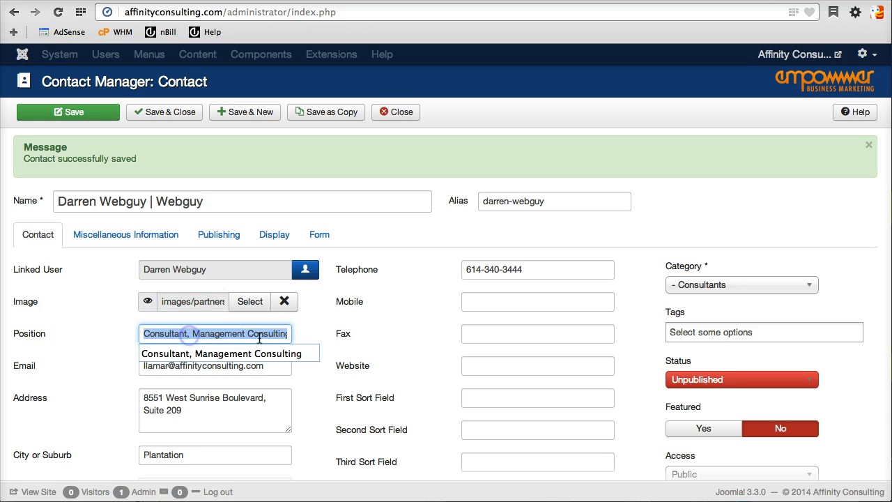
pyautogui.write('Web')
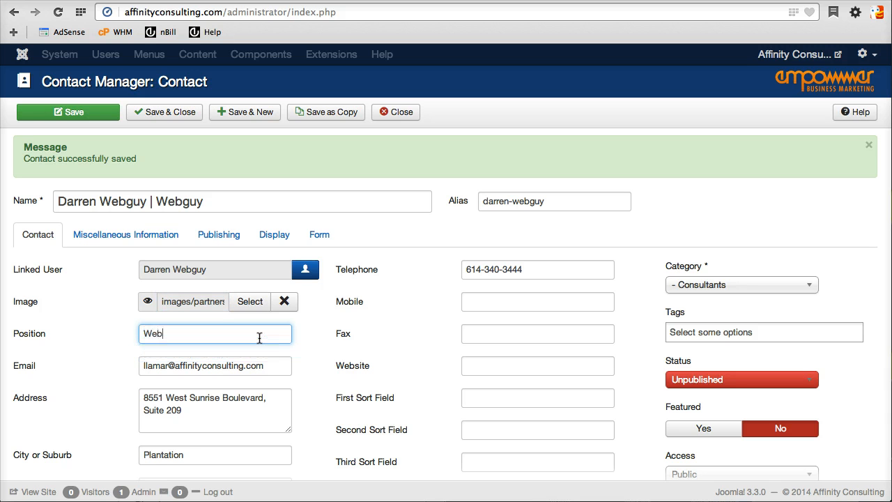
pyautogui.write(' Guy')
pyautogui.press('Tab')
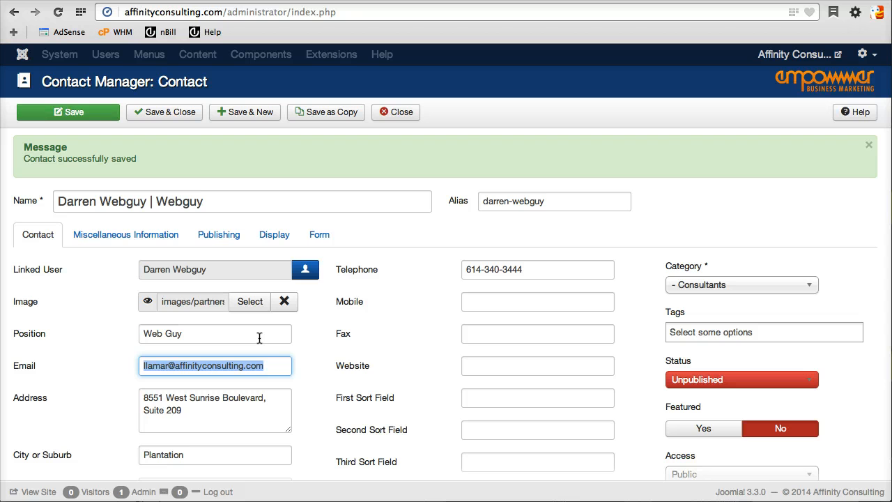
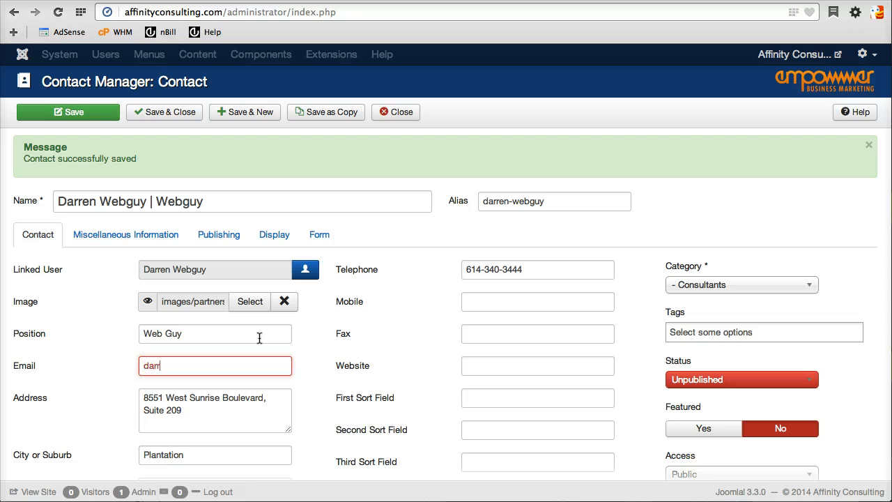
pyautogui.press('Tab')
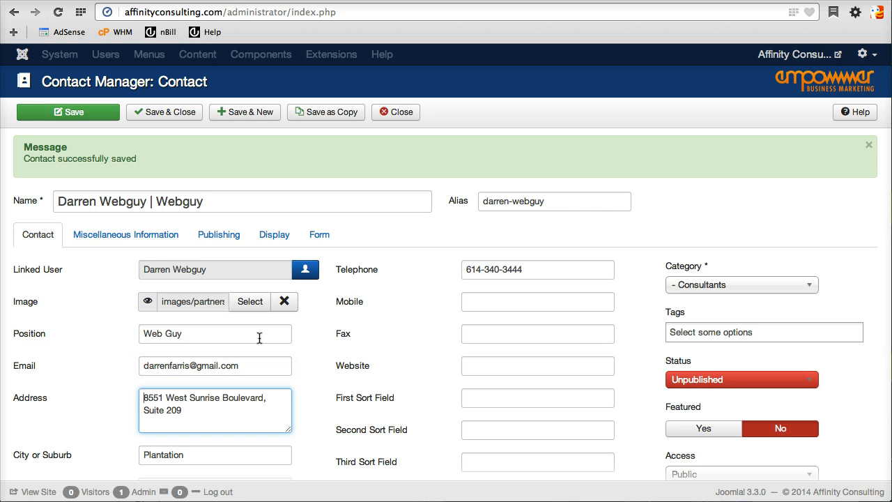
# Replace the street address with a placeholder and save the contact.
pyautogui.hotkey('shift', 'Down')
pyautogui.hotkey('shift', 'Down')
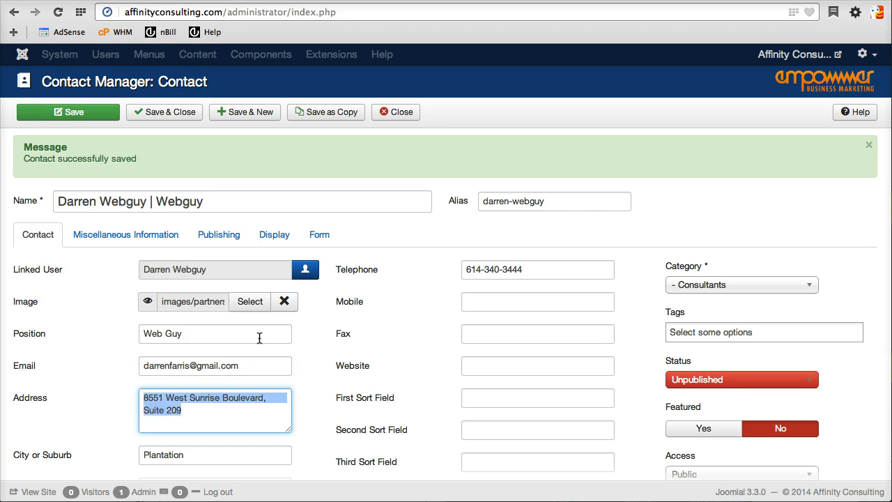
pyautogui.write('darrens Address')
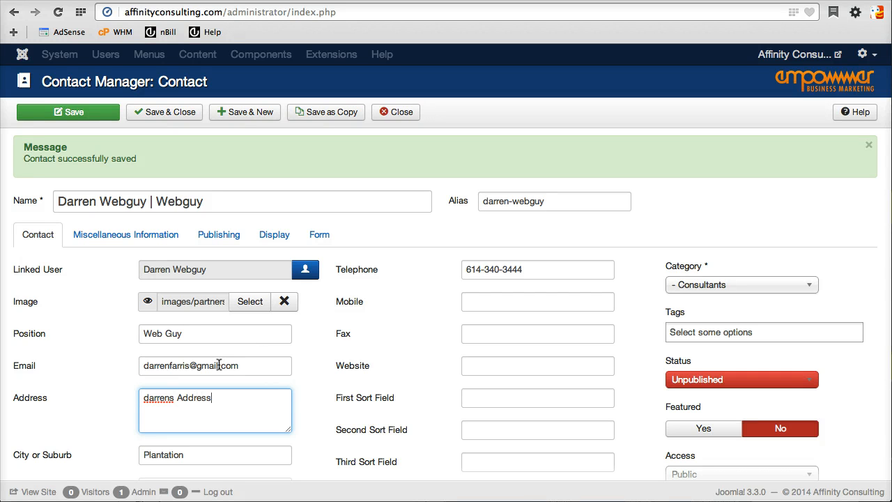
pyautogui.doubleClick(170, 398)
pyautogui.write('Darre')
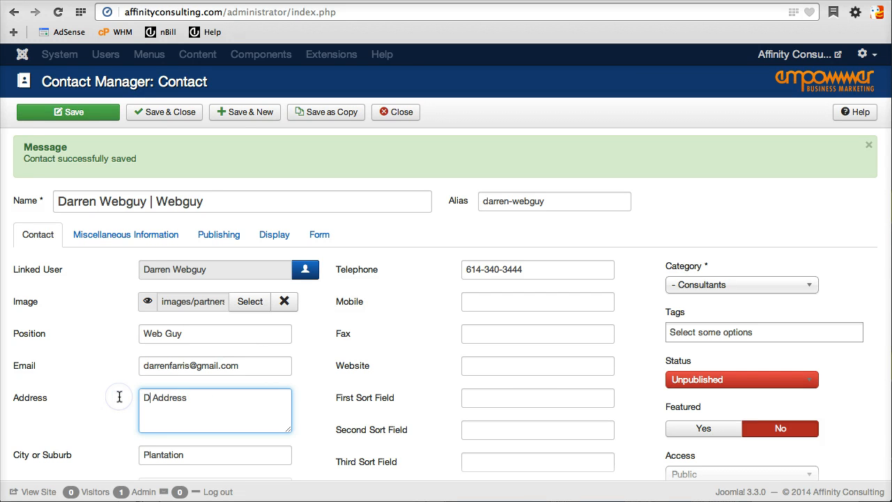
pyautogui.write("n's")
pyautogui.scroll(-2, 189, 448)
pyautogui.click(183, 384)
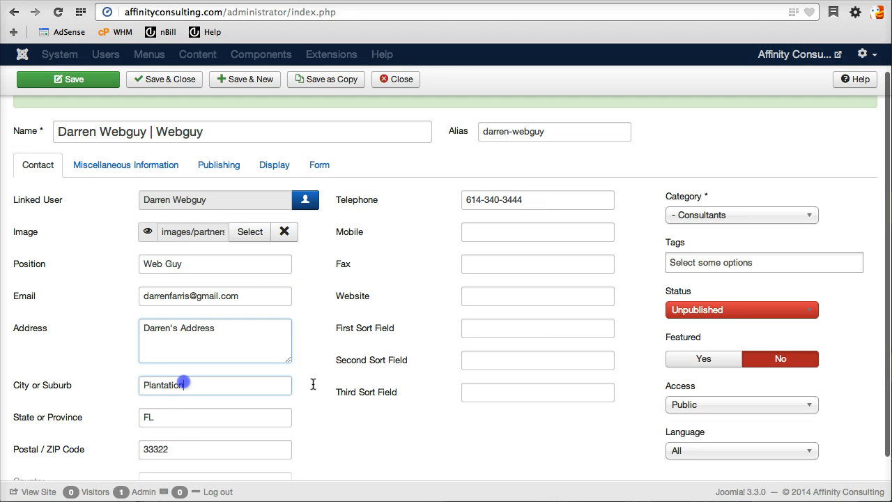
pyautogui.doubleClick(184, 383)
pyautogui.scroll(-2, 302, 403)
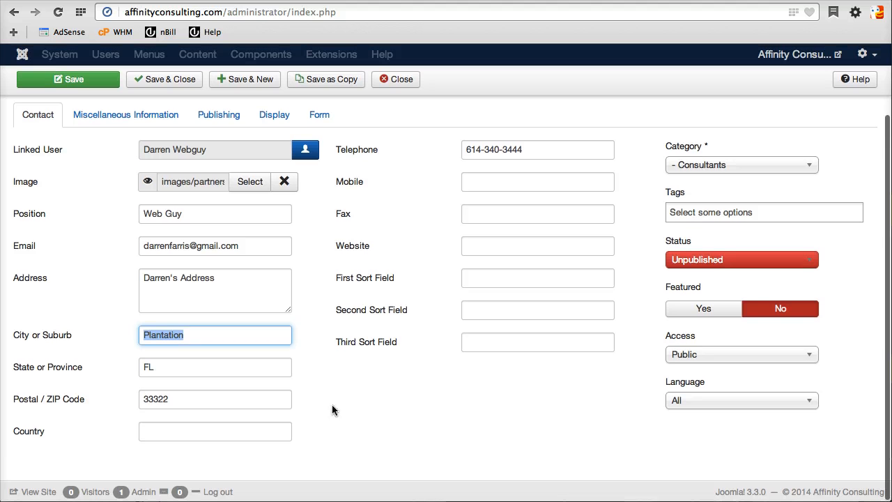
pyautogui.press('Return')
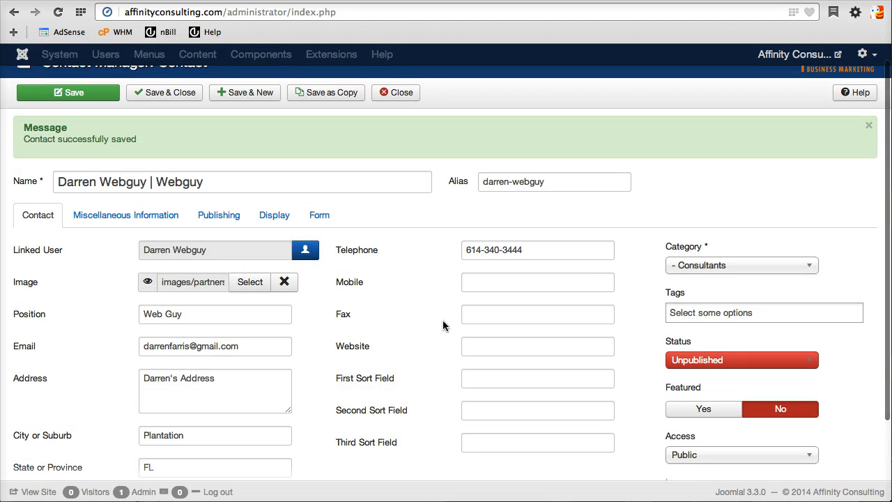
# Open the bio HTML fullscreen and retitle the heading with the new name and 'Web Guy'.
pyautogui.click(121, 217)
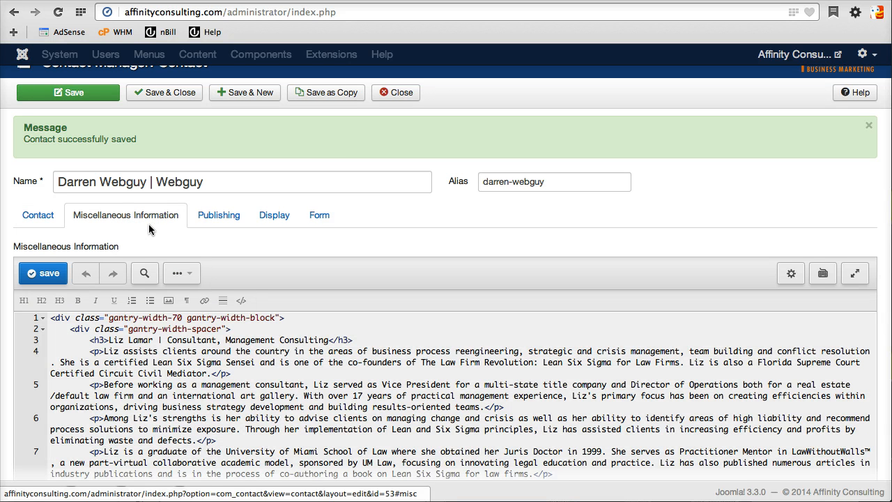
pyautogui.scroll(-1, 519, 366)
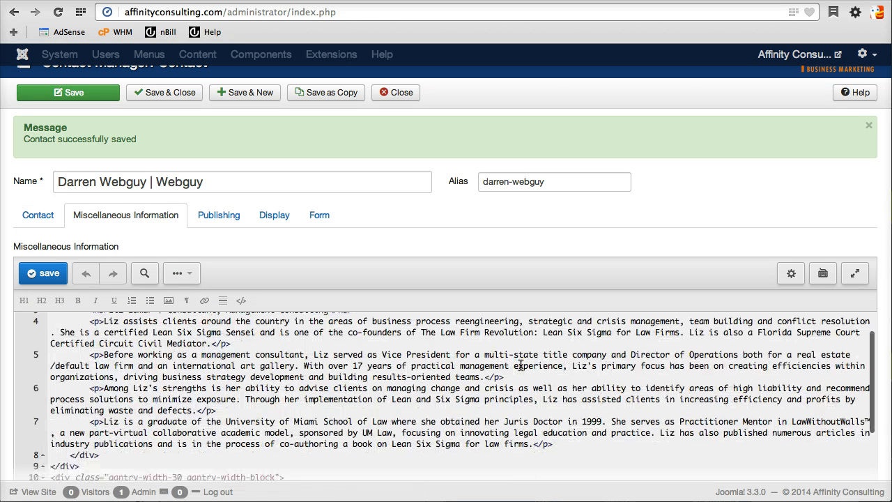
pyautogui.click(854, 277)
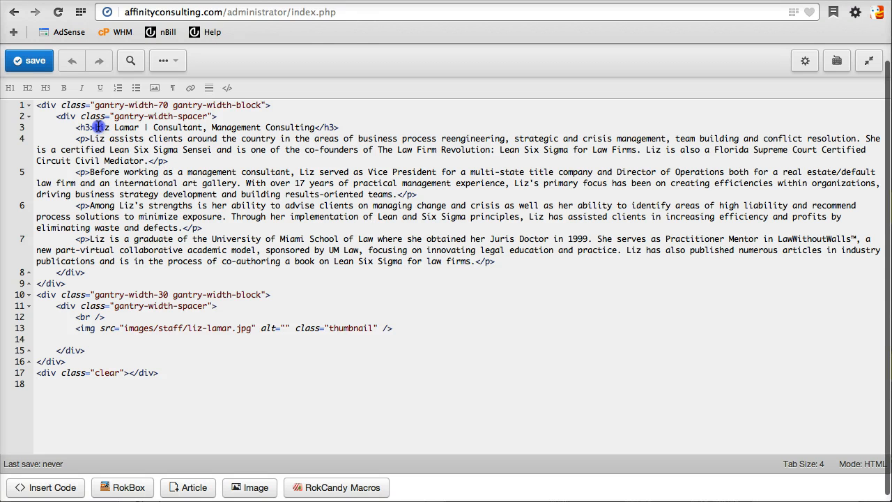
pyautogui.moveTo(96, 127); pyautogui.dragTo(299, 128)
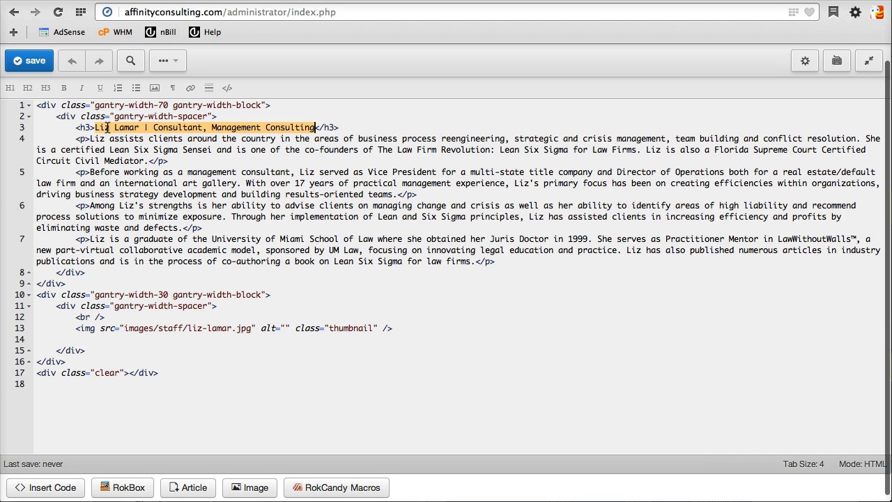
pyautogui.write('Darren Web')
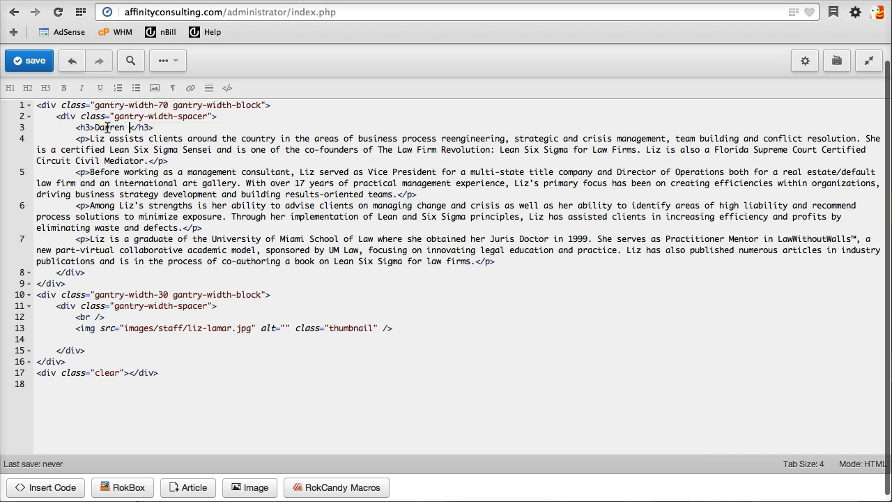
pyautogui.write('guy | Web Guy')
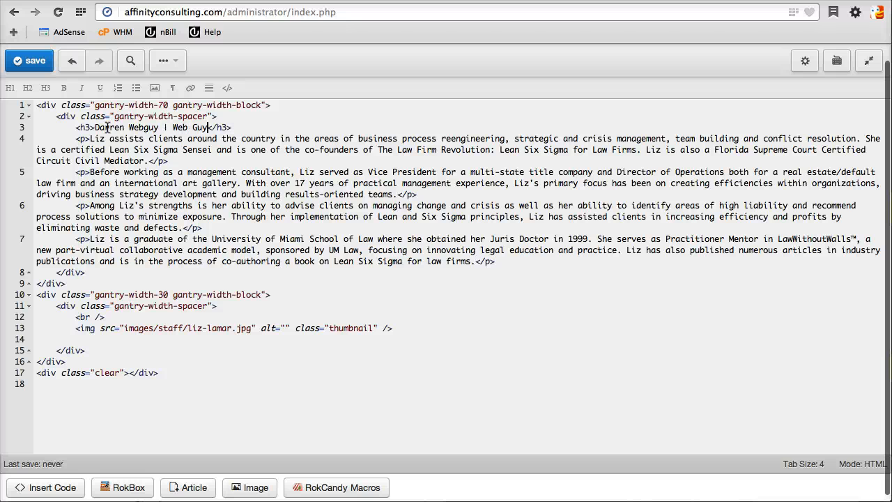
# Replace the old bio paragraphs with one paragraph reading 'this is my text'.
pyautogui.moveTo(91, 138); pyautogui.dragTo(475, 261)
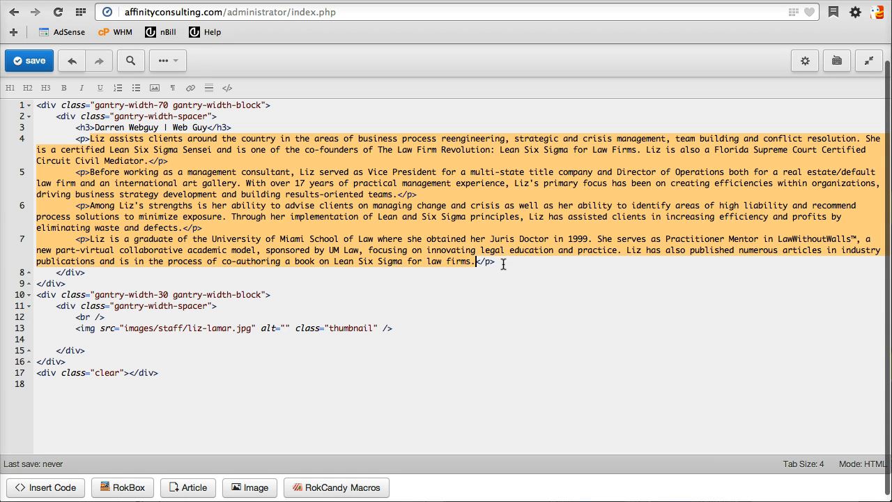
pyautogui.moveTo(504, 263); pyautogui.dragTo(36, 138)
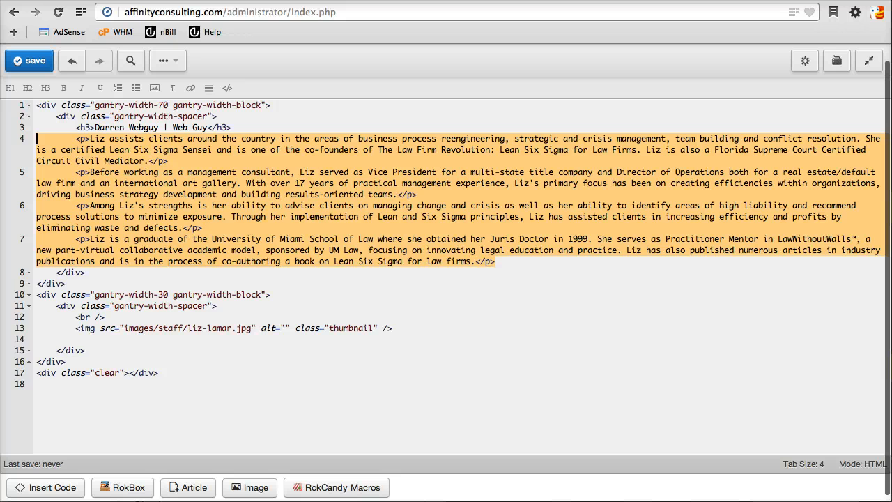
pyautogui.press('BackSpace')
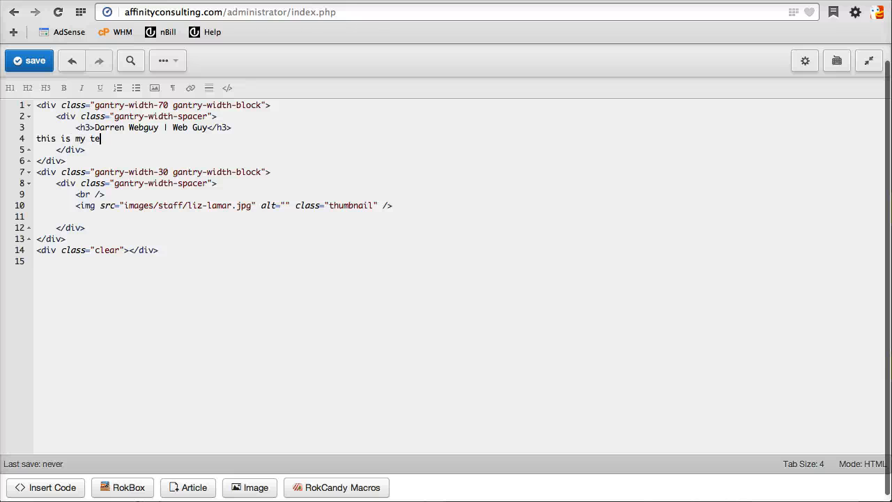
pyautogui.press('Return')
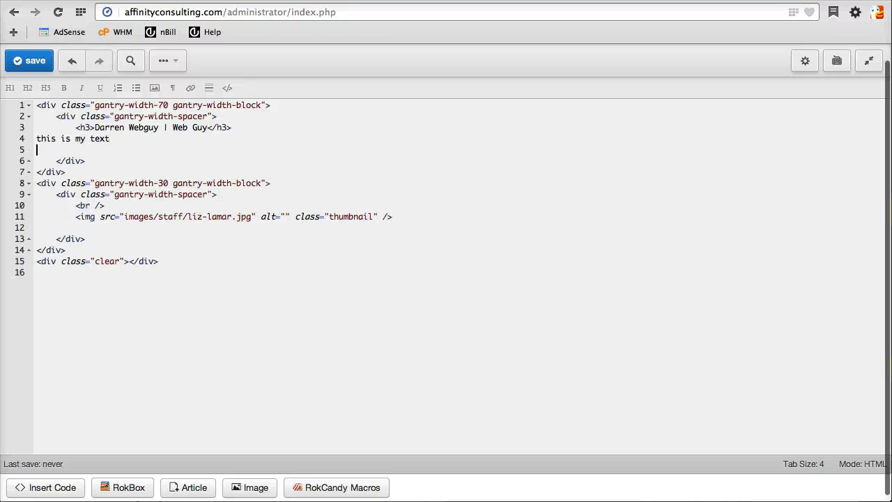
pyautogui.moveTo(36, 138); pyautogui.dragTo(110, 138)
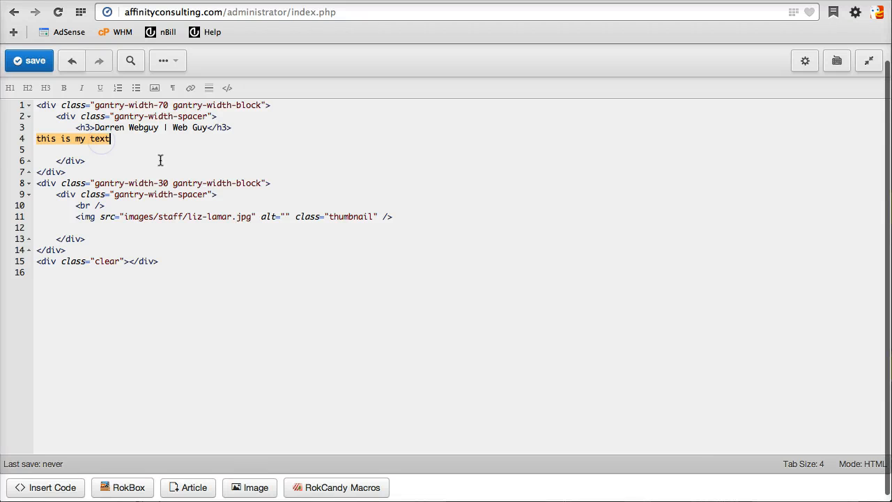
pyautogui.click(173, 88)
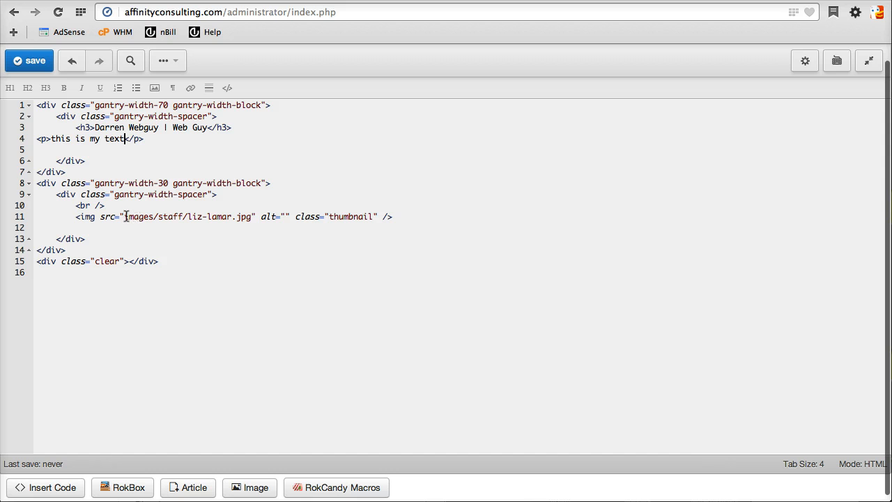
# Exit fullscreen and select the contact's image path on the Contact tab for copying.
pyautogui.moveTo(125, 218); pyautogui.dragTo(251, 217)
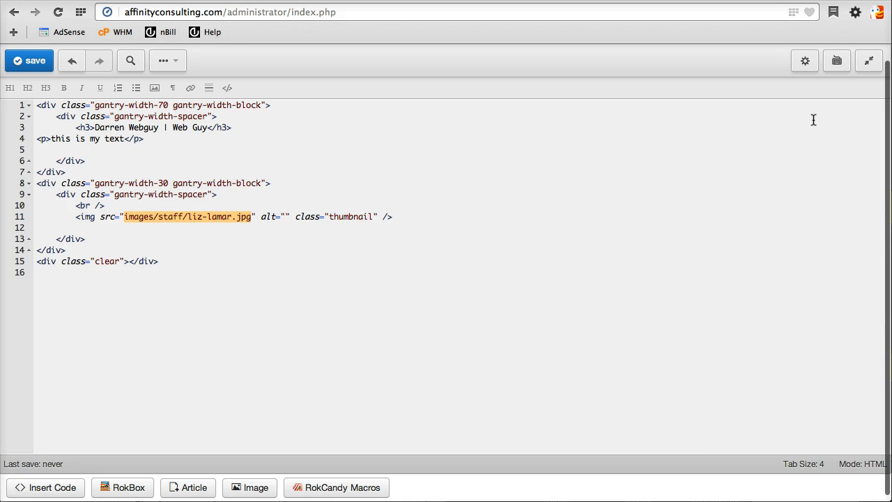
pyautogui.click(869, 62)
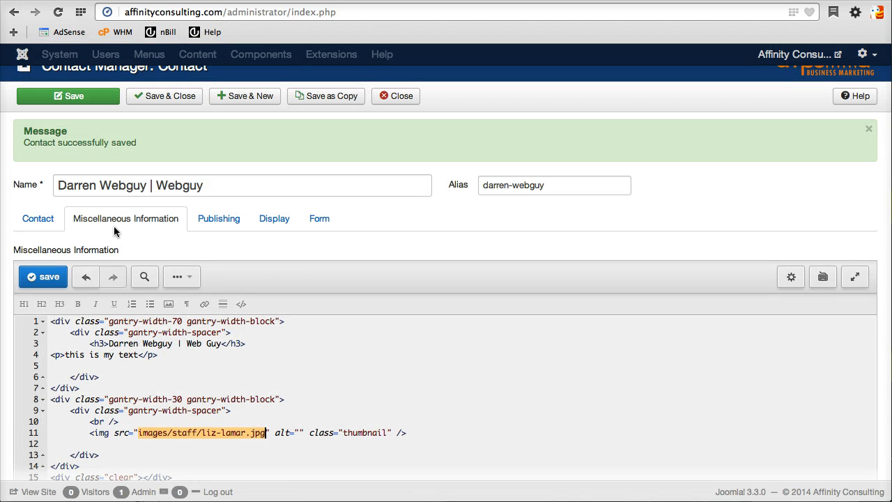
pyautogui.click(36, 218)
pyautogui.click(181, 287)
pyautogui.moveTo(181, 287); pyautogui.dragTo(239, 285)
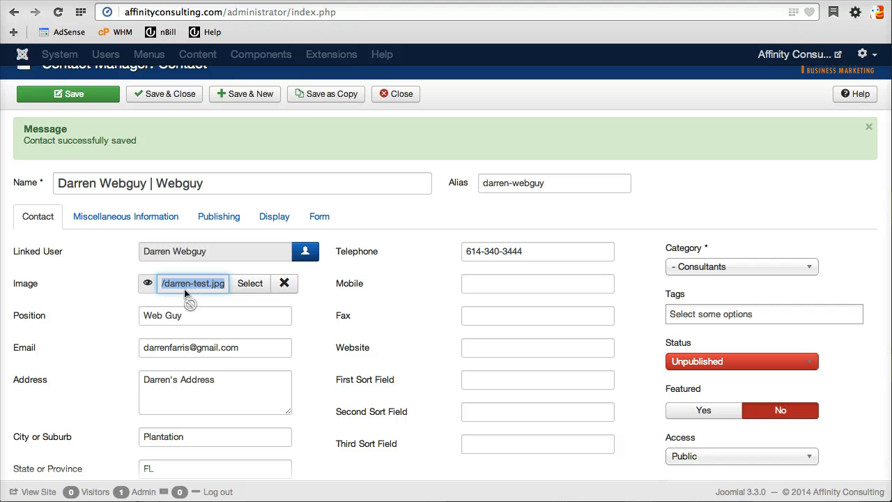
# Replace the bio's old img src with the contact's image path images/partners/darren-test.jpg.
pyautogui.click(107, 217)
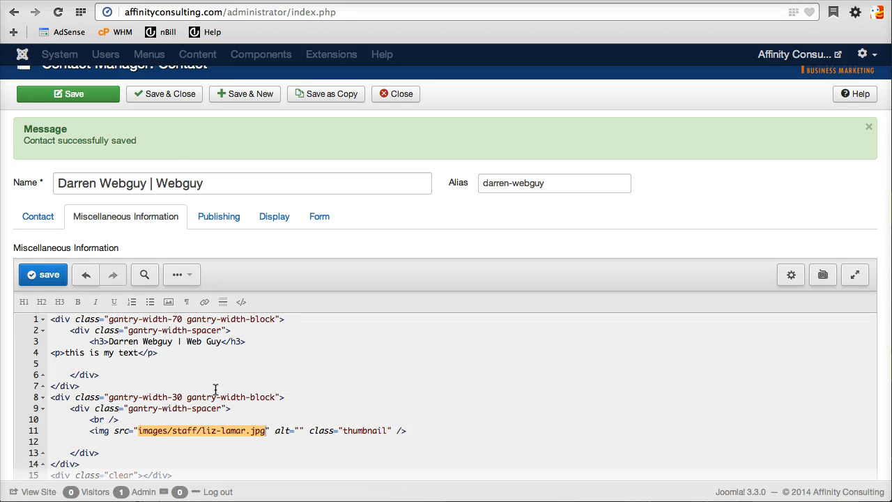
pyautogui.click(234, 430)
pyautogui.click(50, 222)
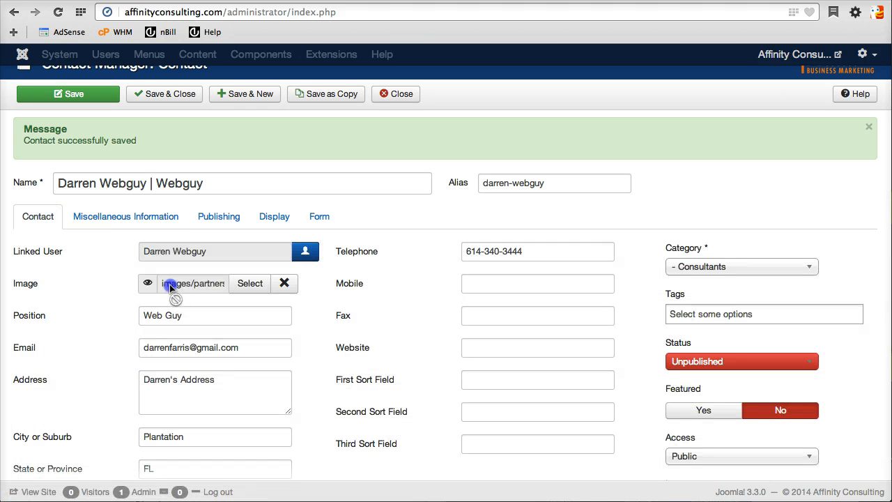
pyautogui.moveTo(170, 287); pyautogui.dragTo(243, 285)
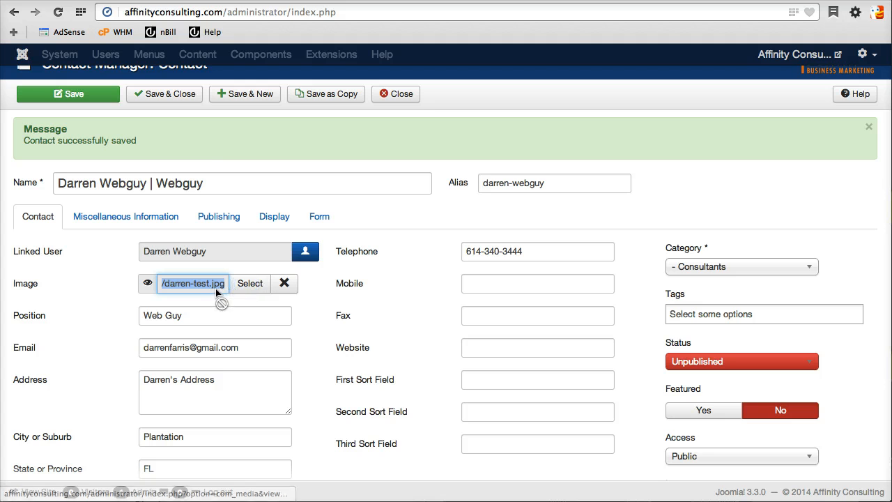
pyautogui.click(123, 215)
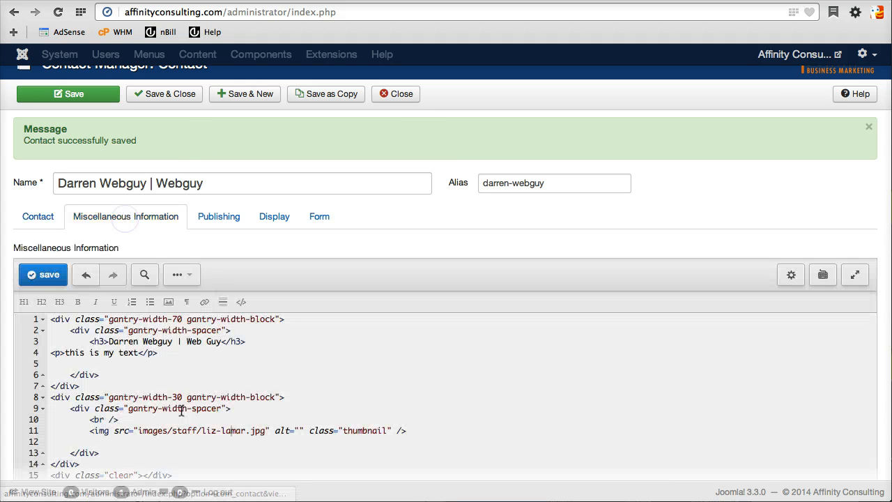
pyautogui.moveTo(140, 430); pyautogui.dragTo(266, 431)
pyautogui.write('images/partners/darren-test.jpg')
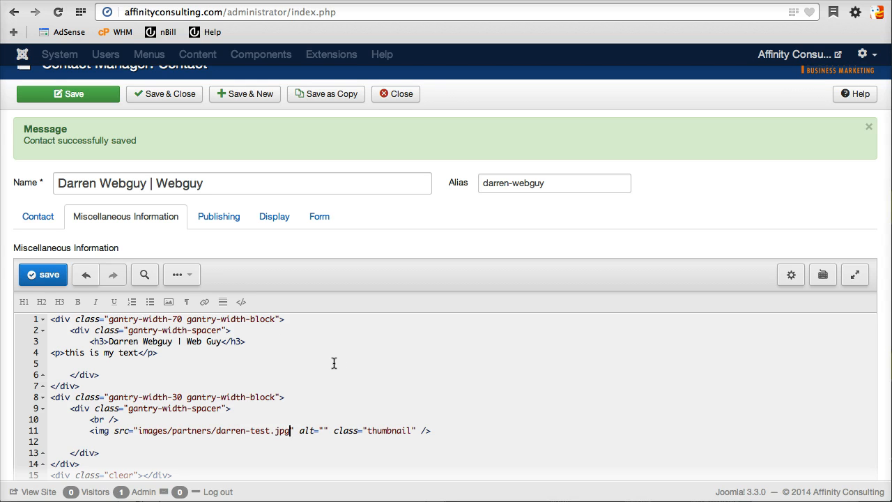
pyautogui.click(42, 221)
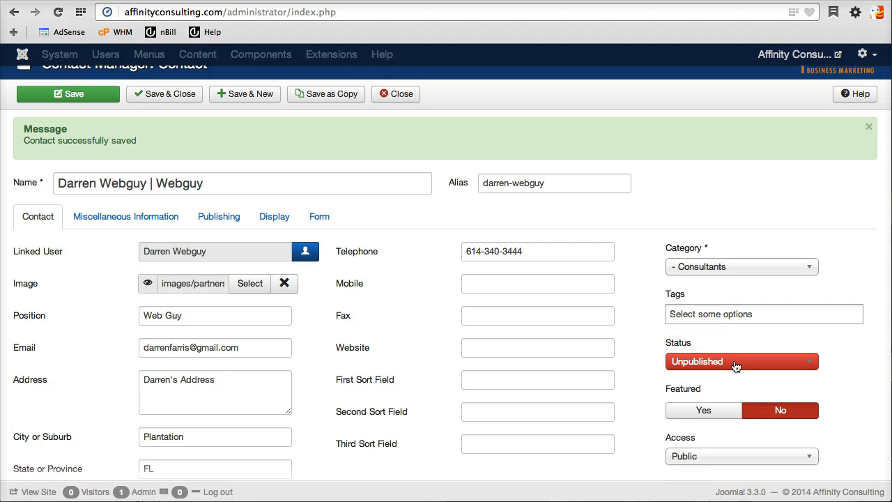
# Set the contact's status to Published and save it back to the contact list.
pyautogui.click(729, 363)
pyautogui.click(721, 382)
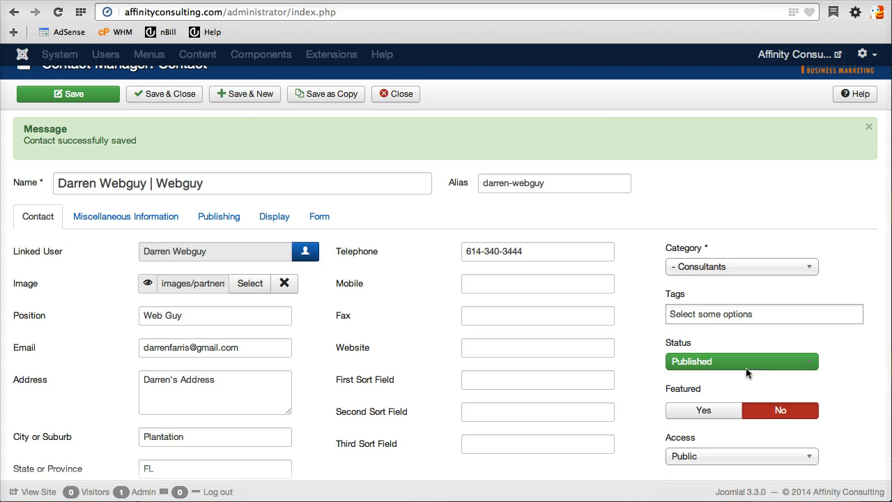
pyautogui.click(165, 96)
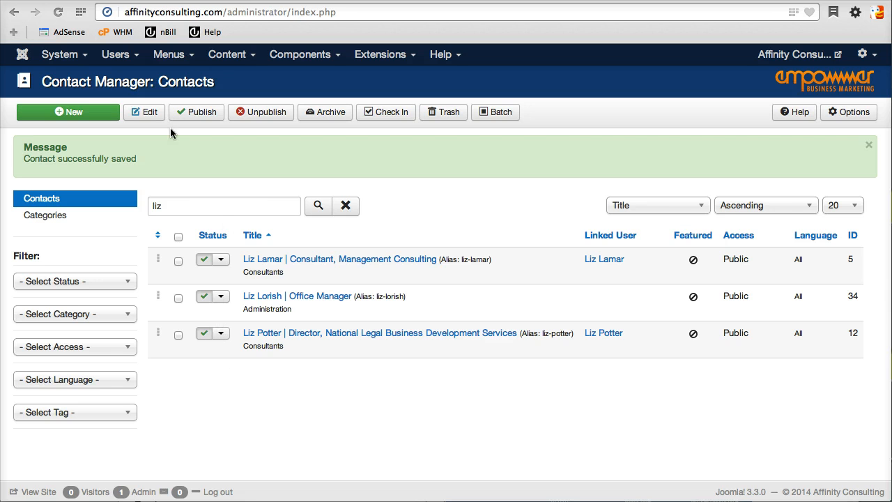
# Show the People menu's items in the Menu Manager and scroll through them.
pyautogui.click(170, 57)
pyautogui.moveTo(193, 181)
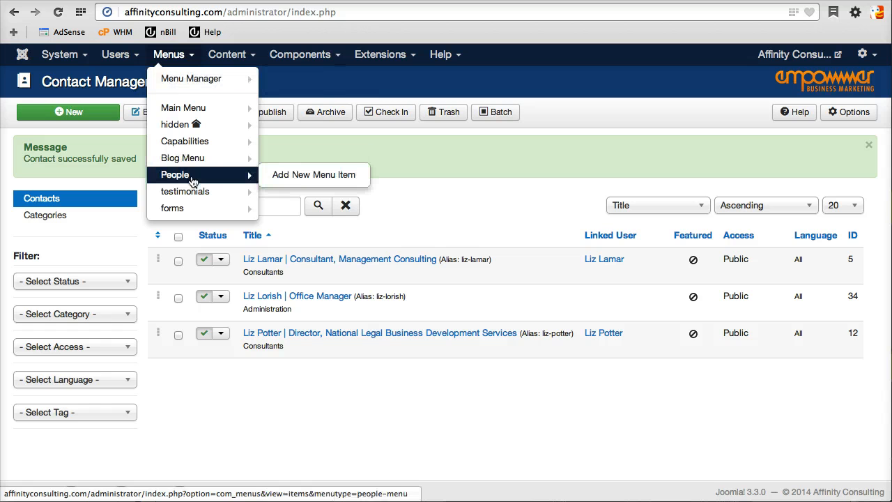
pyautogui.click(194, 175)
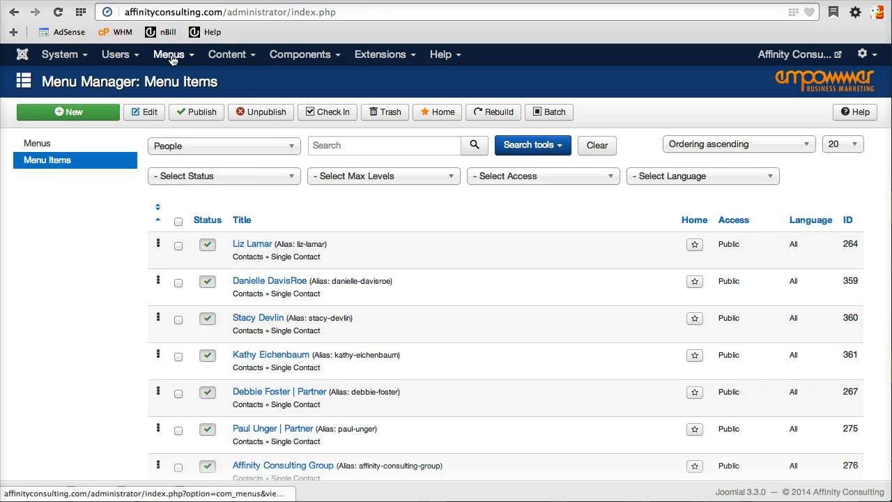
pyautogui.click(172, 58)
pyautogui.moveTo(178, 180)
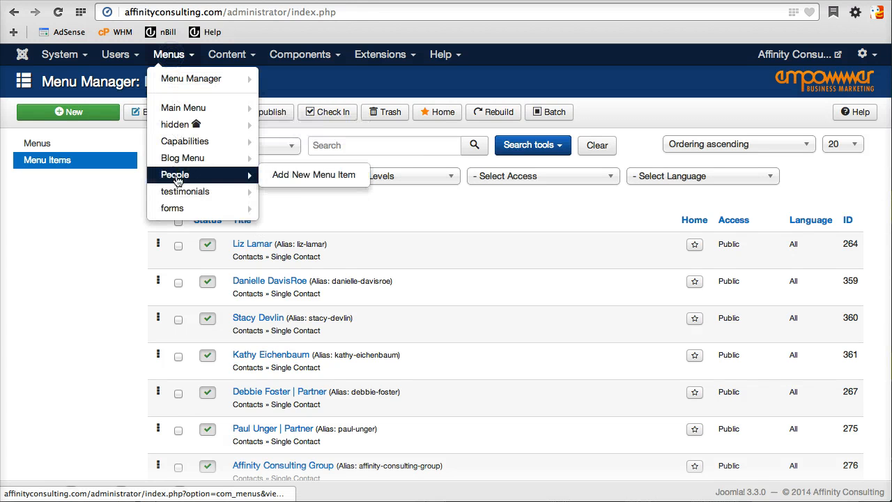
pyautogui.click(354, 229)
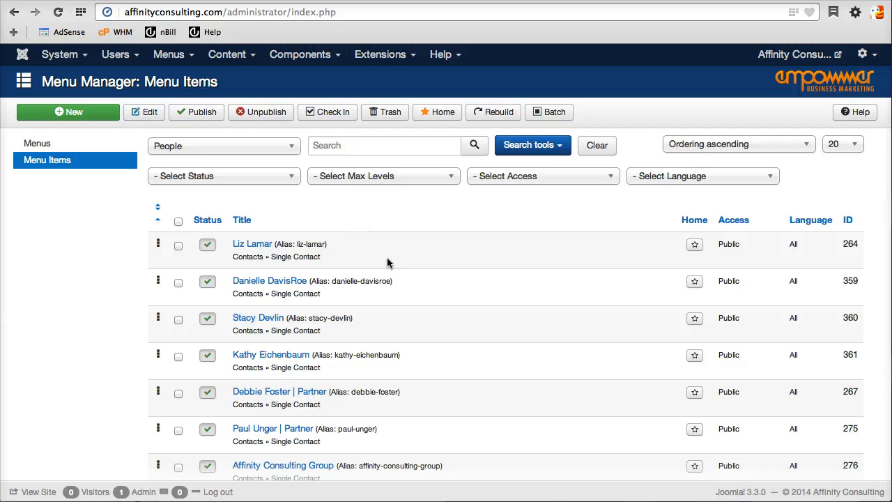
pyautogui.scroll(-1, 328, 230)
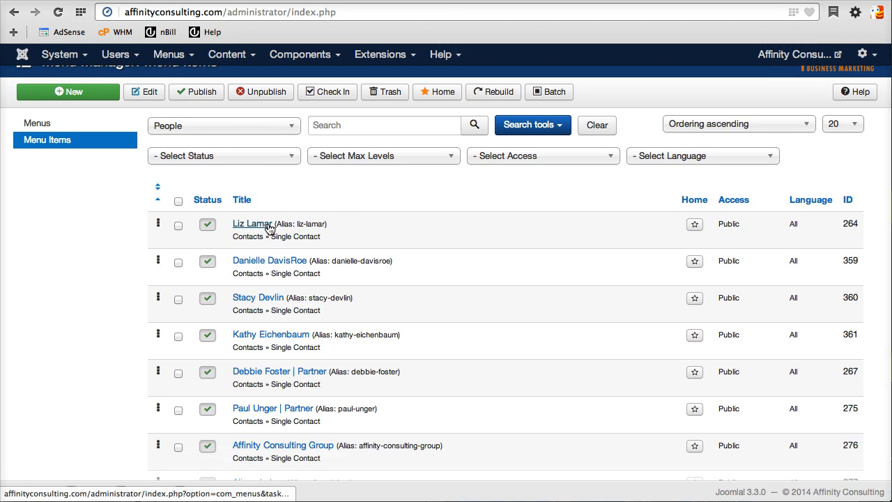
# Save a copy of the existing staff member's menu item, retitled with the new contact's name and alias cleared.
pyautogui.click(254, 224)
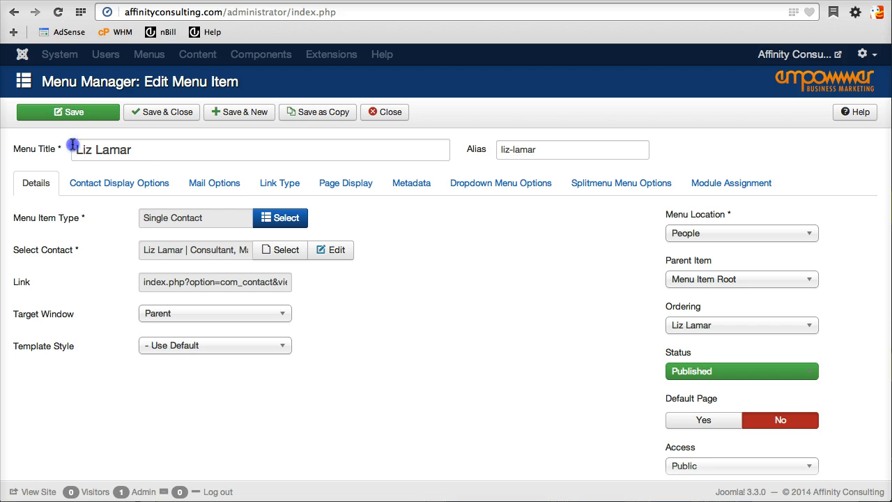
pyautogui.moveTo(74, 145); pyautogui.dragTo(243, 181)
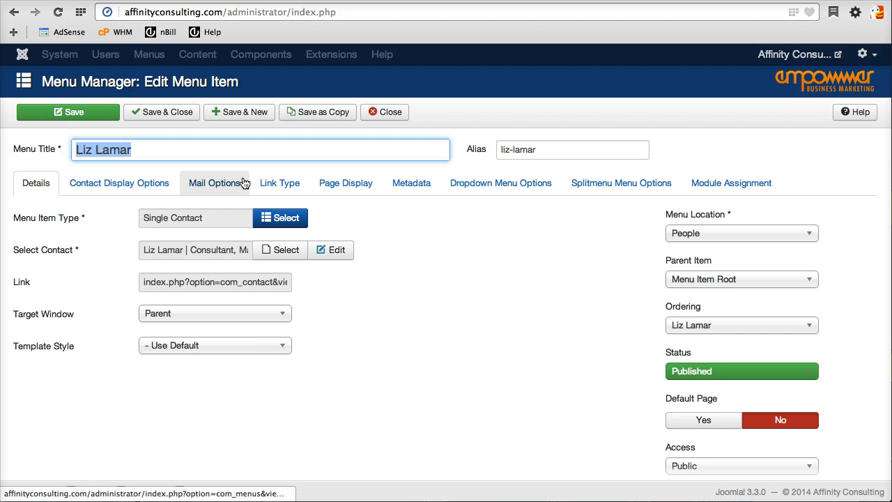
pyautogui.write('Darren Web')
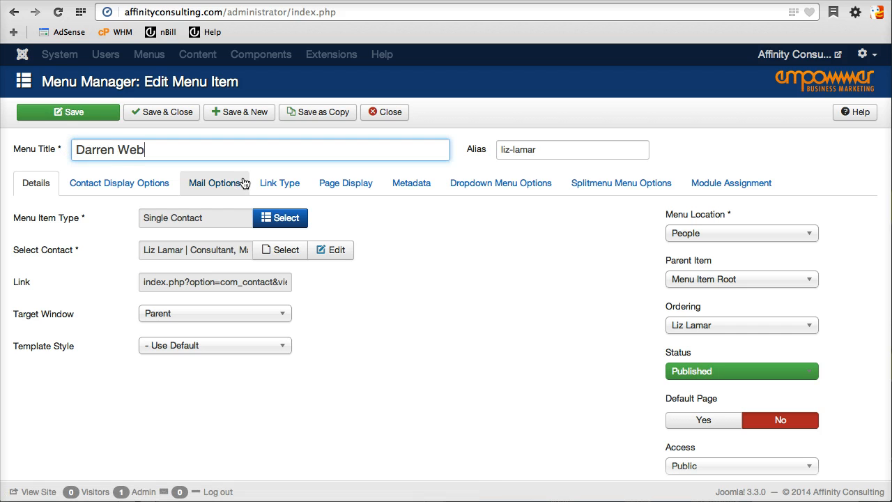
pyautogui.write('guy')
pyautogui.press('Tab')
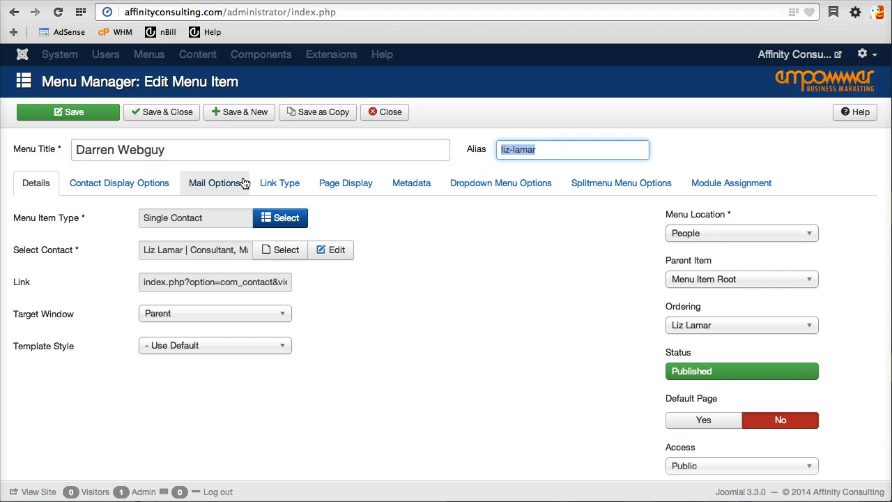
pyautogui.press('BackSpace')
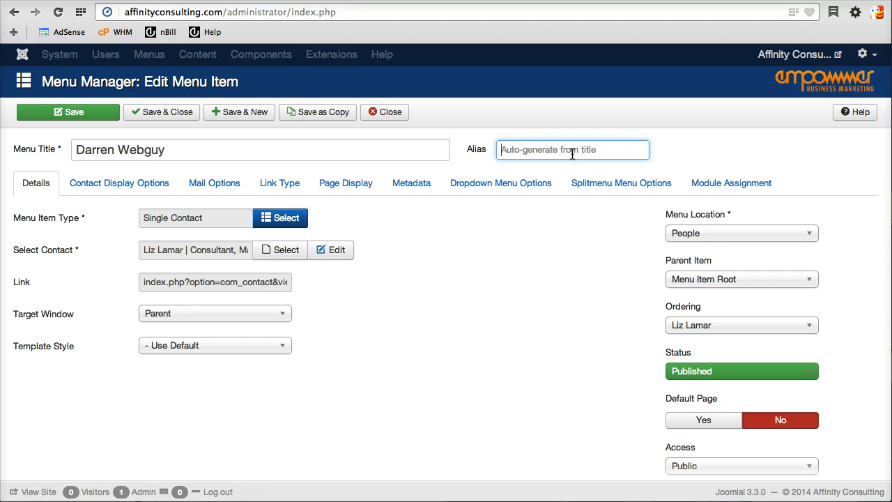
pyautogui.click(318, 120)
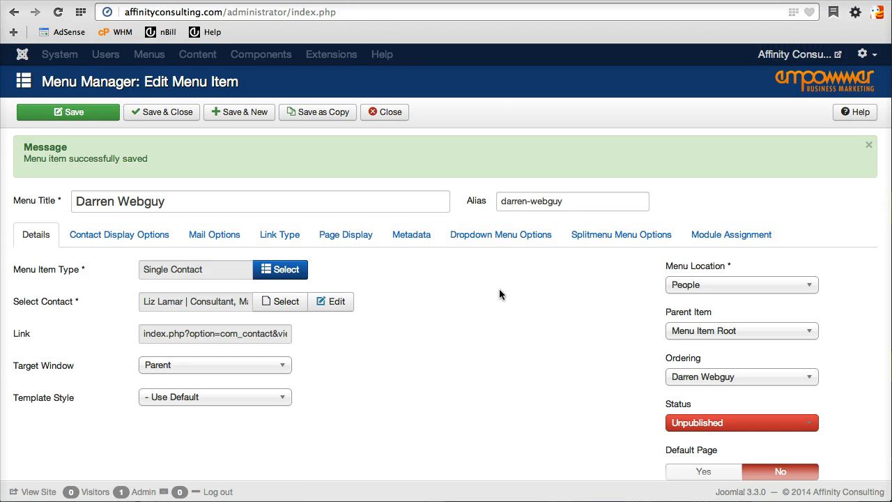
pyautogui.scroll(-1, 511, 339)
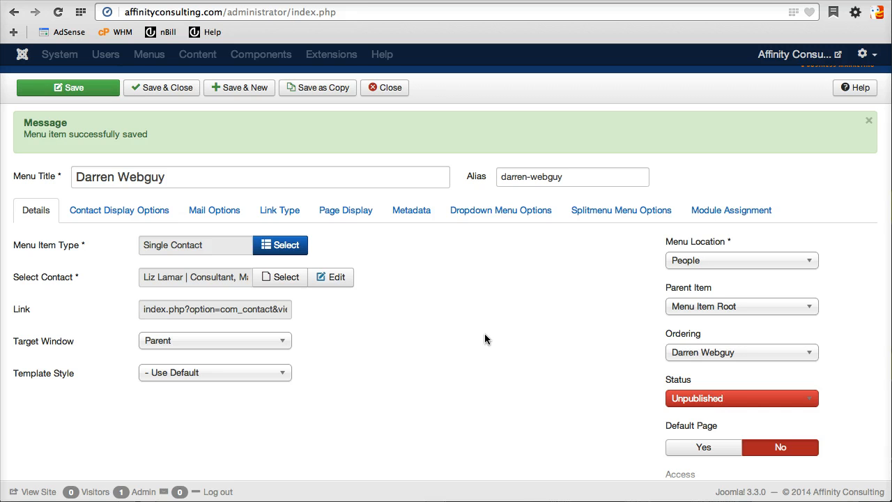
pyautogui.moveTo(44, 249)
# Link the menu item to the new Webguy contact, found by filtering the contact picker by first name.
pyautogui.click(283, 279)
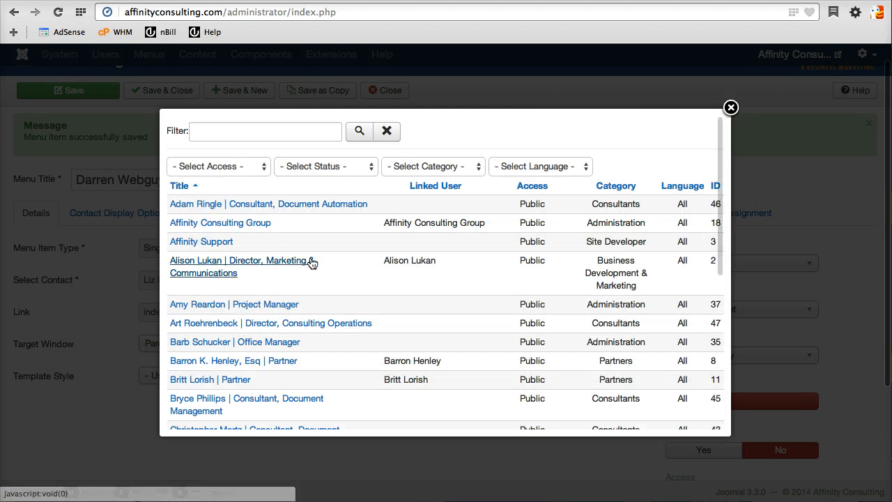
pyautogui.click(252, 137)
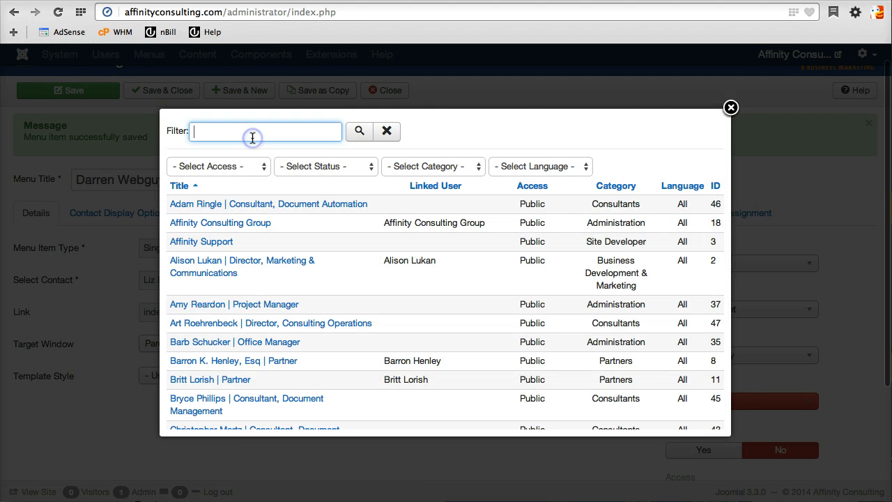
pyautogui.write('darren')
pyautogui.press('Return')
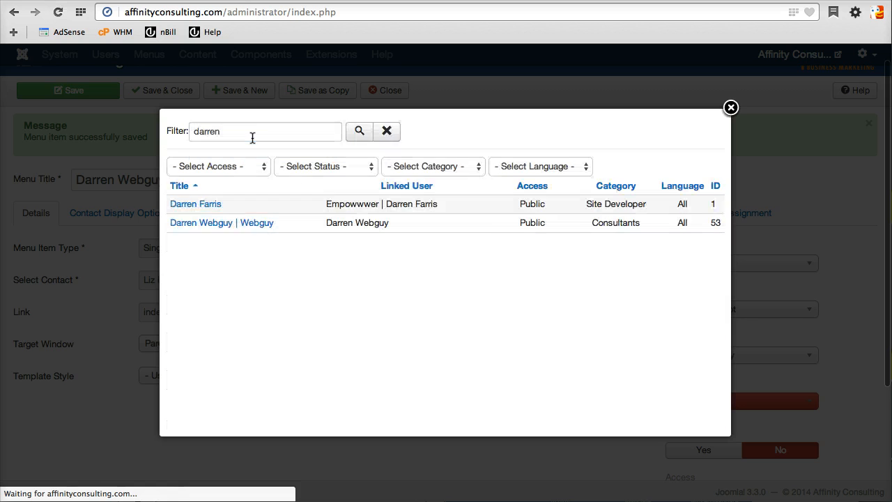
pyautogui.click(221, 222)
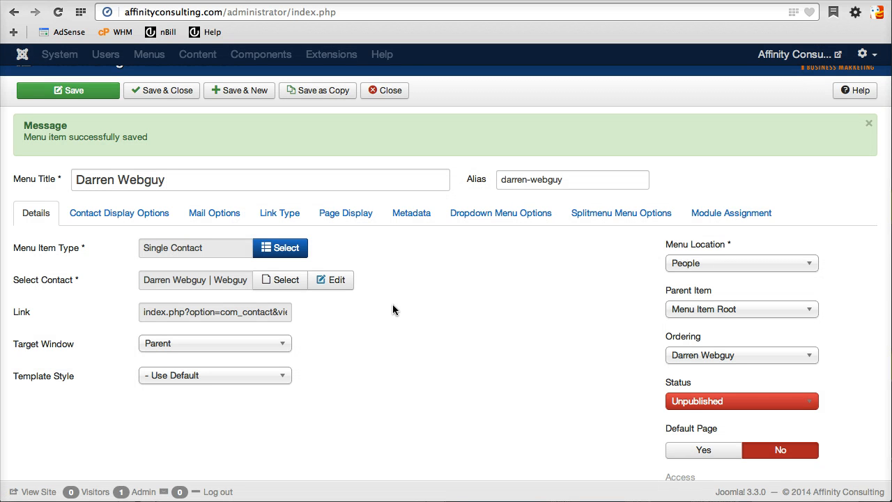
# Set the menu item's status to Published and save and close it.
pyautogui.click(691, 407)
pyautogui.click(718, 418)
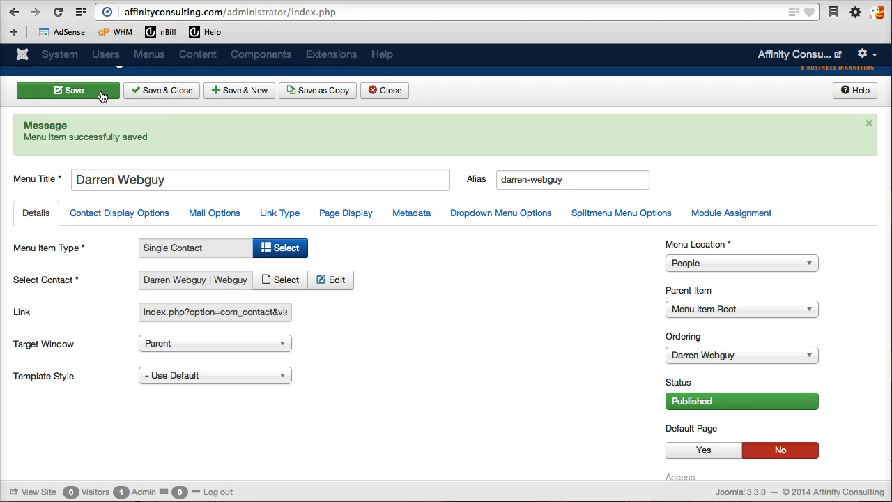
pyautogui.scroll(1, 160, 99)
pyautogui.click(159, 110)
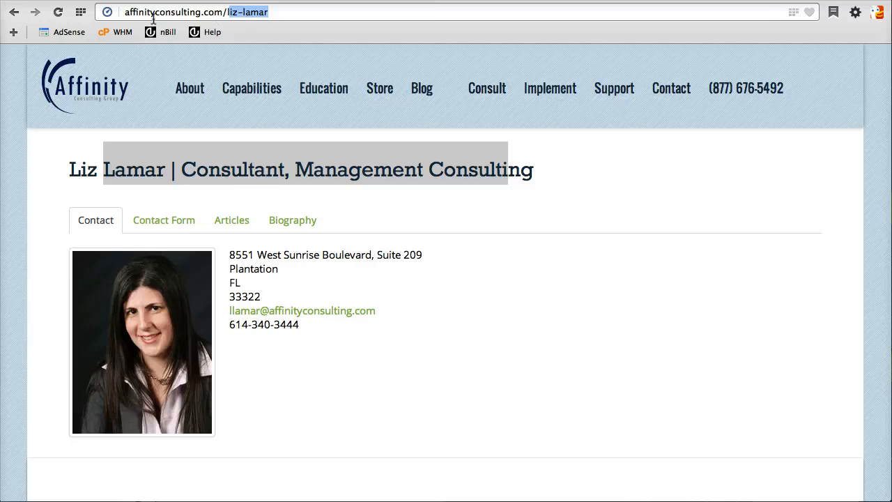
# Load the new contact's live page by swapping the previous staff member's slug in the URL.
pyautogui.click(228, 13)
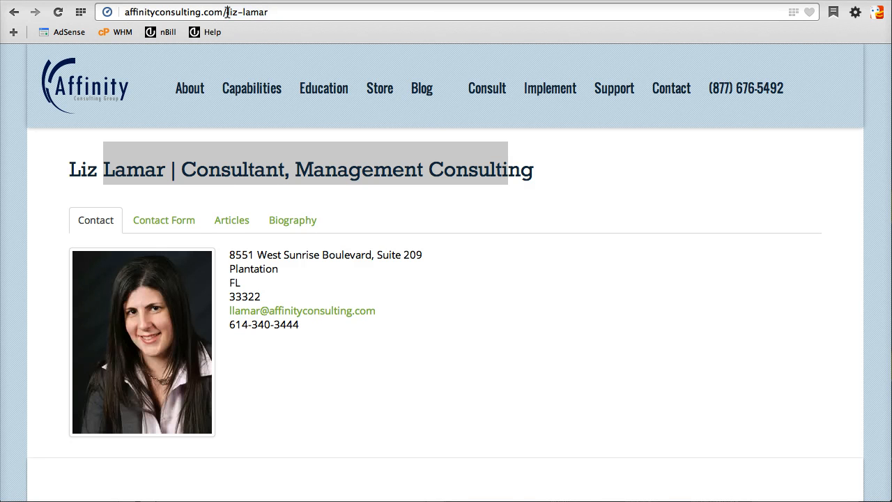
pyautogui.moveTo(227, 13); pyautogui.dragTo(293, 15)
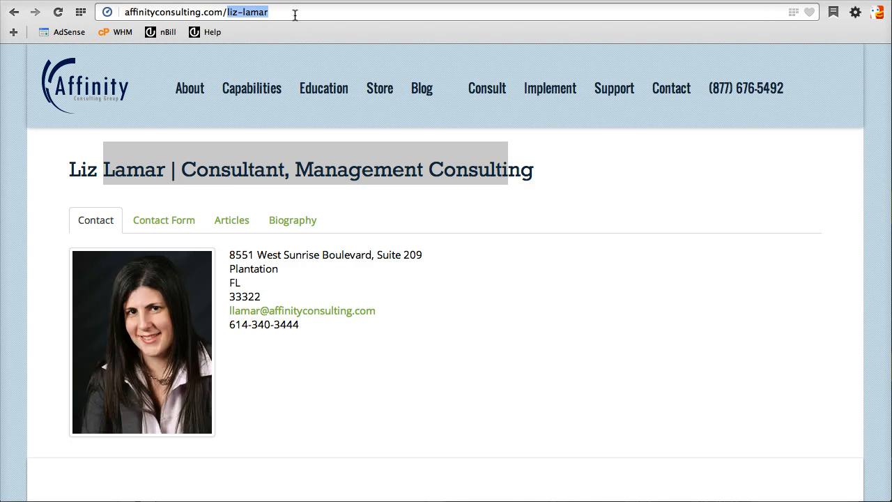
pyautogui.write('darren-w')
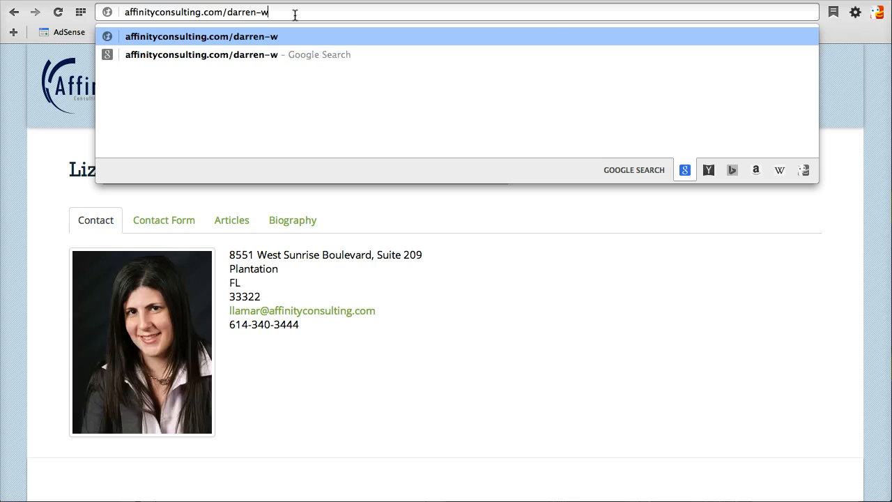
pyautogui.write('ebguy')
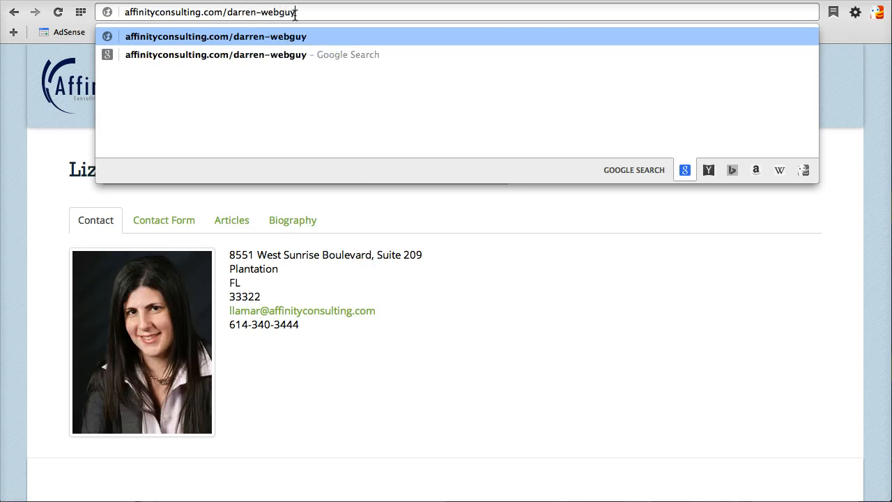
pyautogui.press('Return')
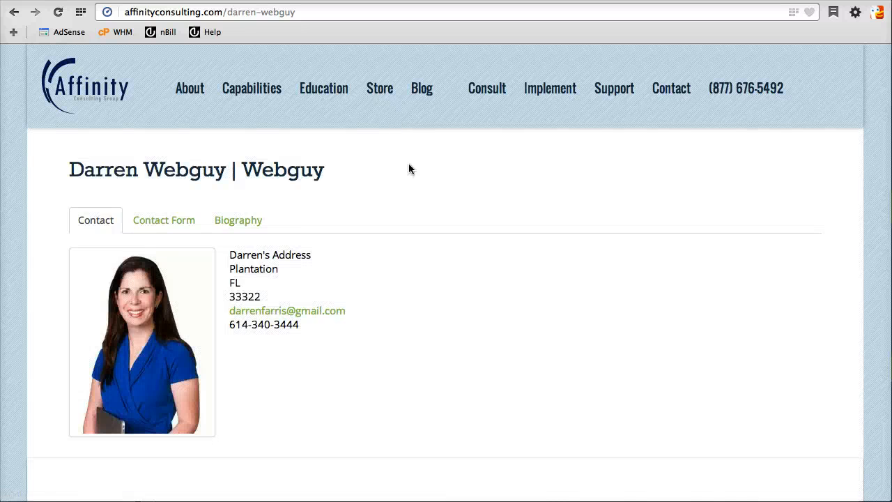
# Check the Contact, Contact Form and Biography tabs, confirming the photo, address and bio appear.
pyautogui.click(160, 227)
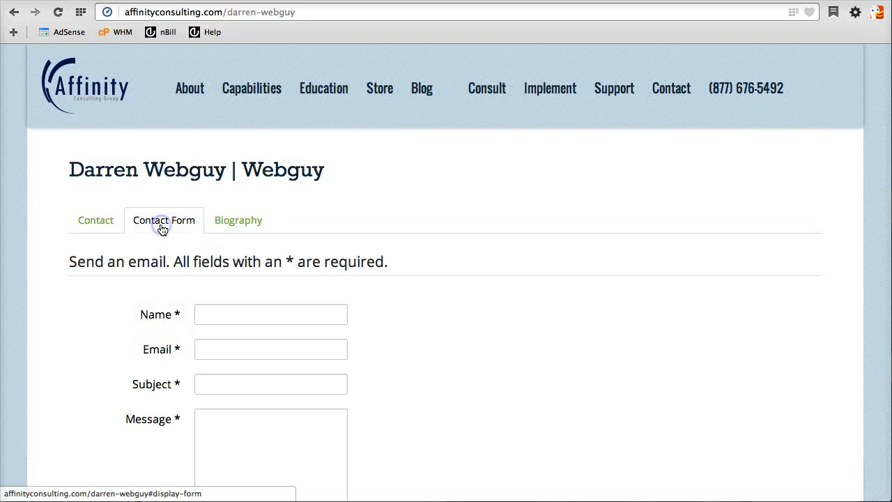
pyautogui.click(261, 225)
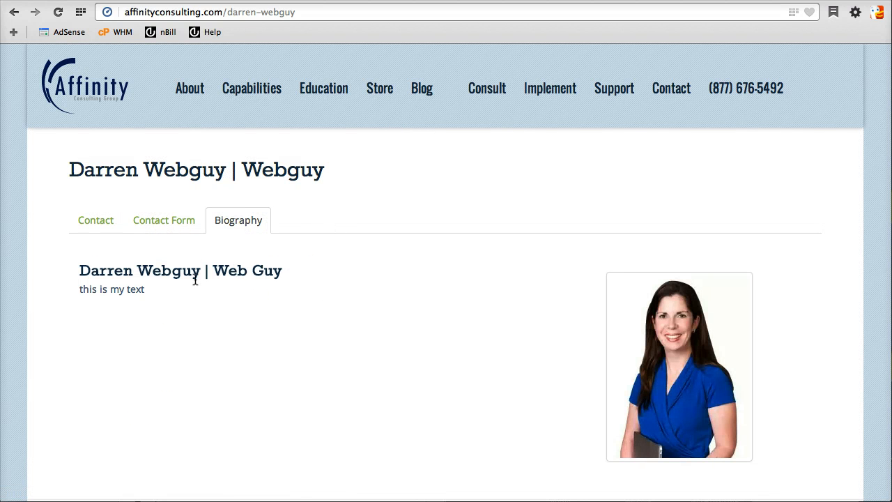
pyautogui.click(103, 221)
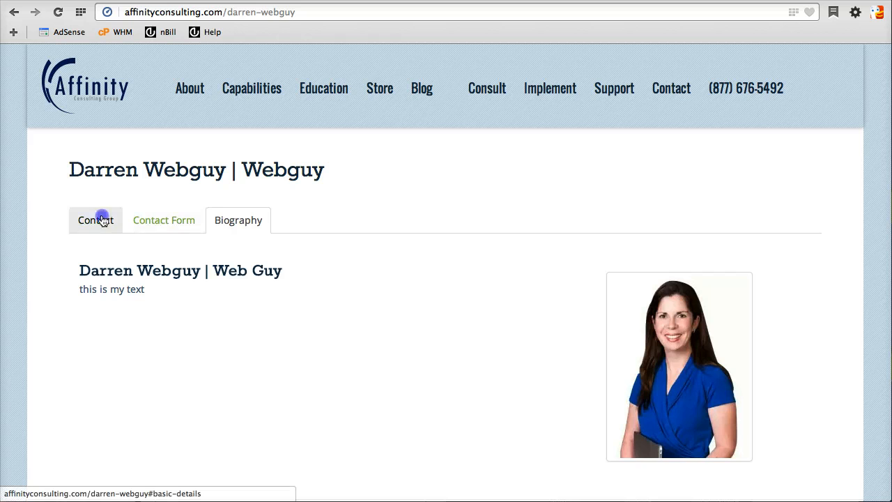
pyautogui.click(174, 225)
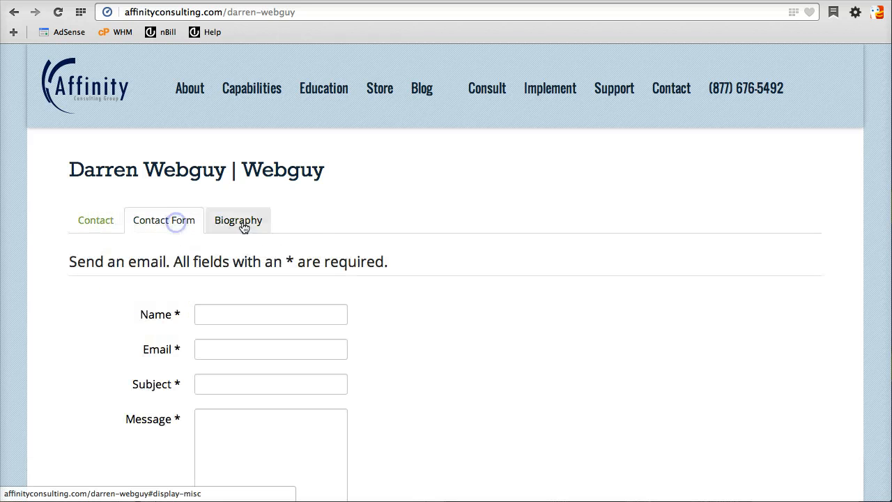
pyautogui.click(242, 223)
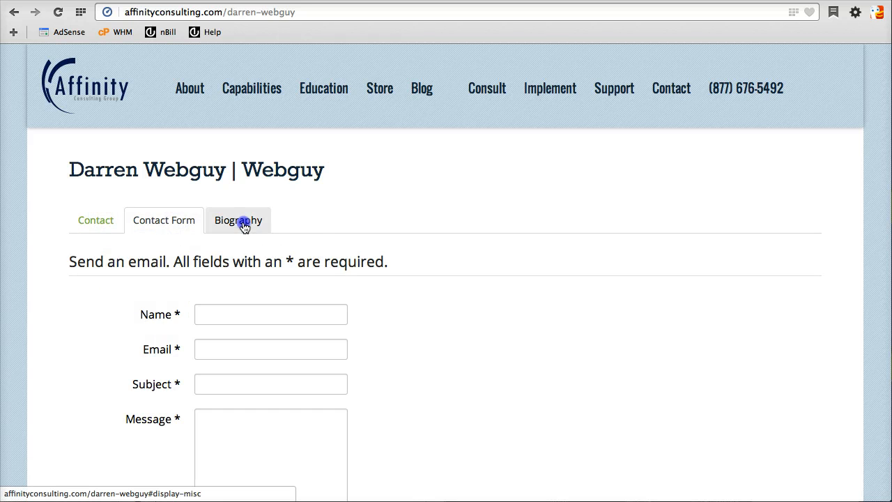
pyautogui.click(96, 222)
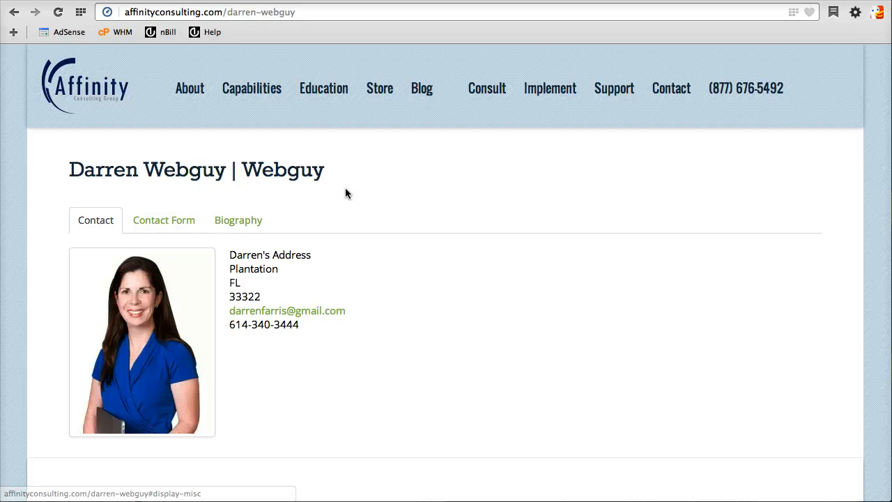
pyautogui.scroll(-3, 440, 199)
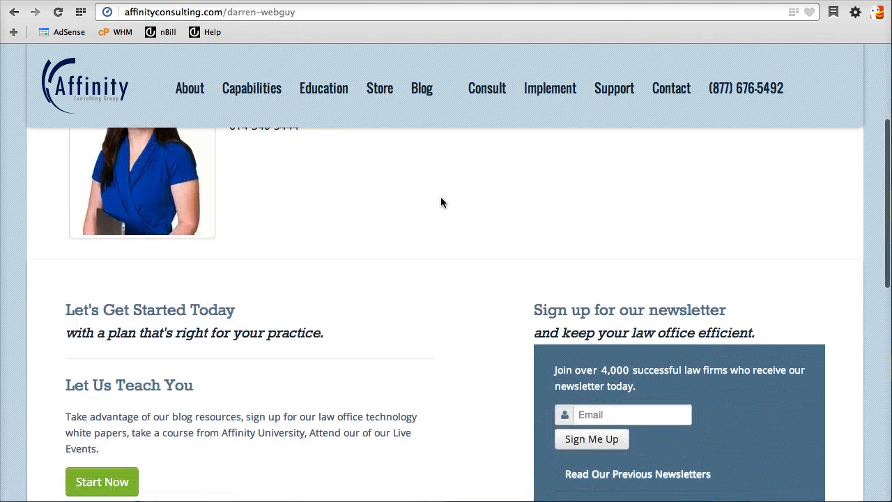
pyautogui.scroll(3, 440, 199)
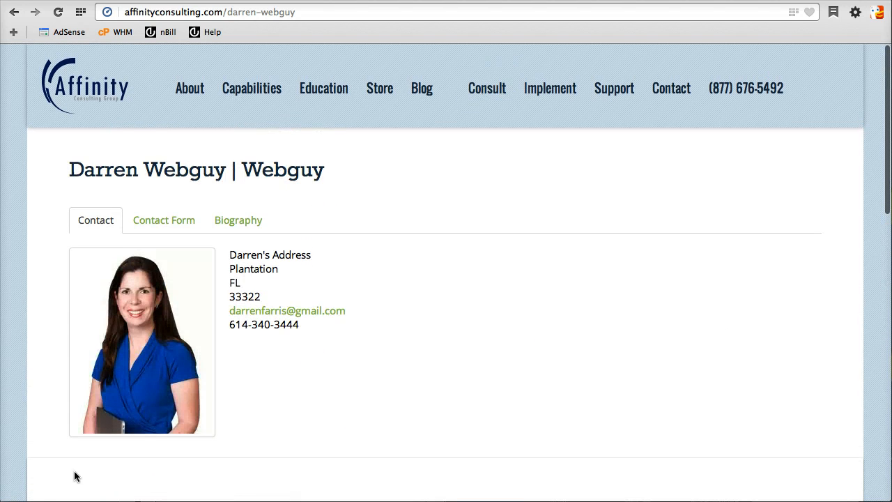